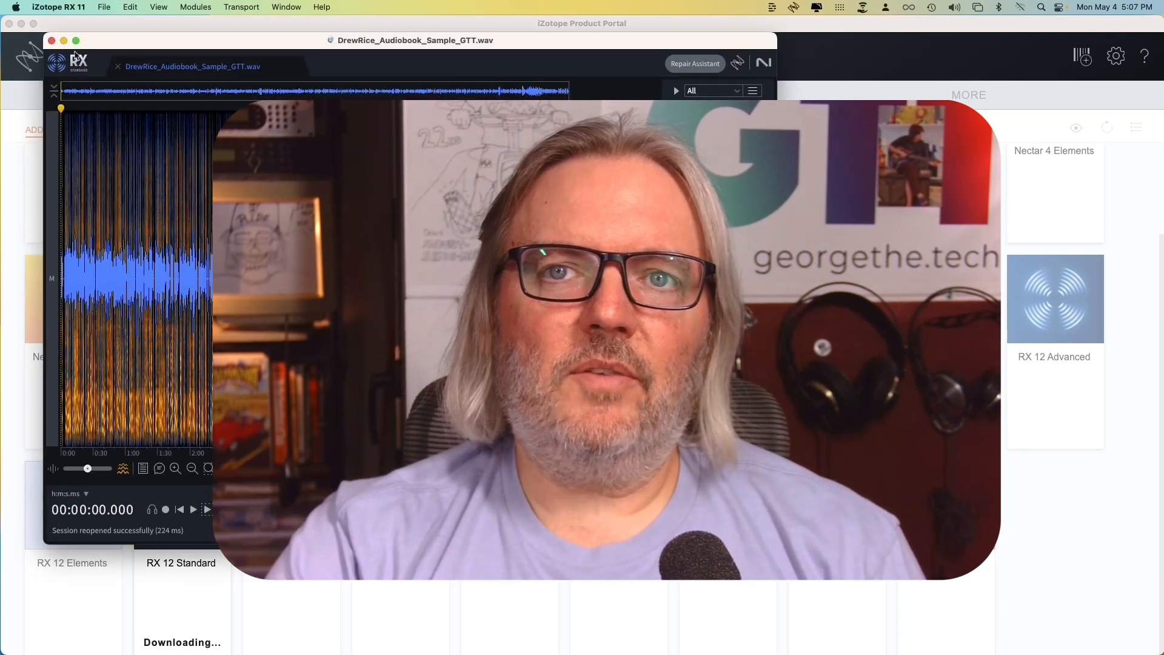
Move the audio editor window aside and look through its module list from Repair through Utility to Measurements.
left_click_drag(143, 45, 490, 58)
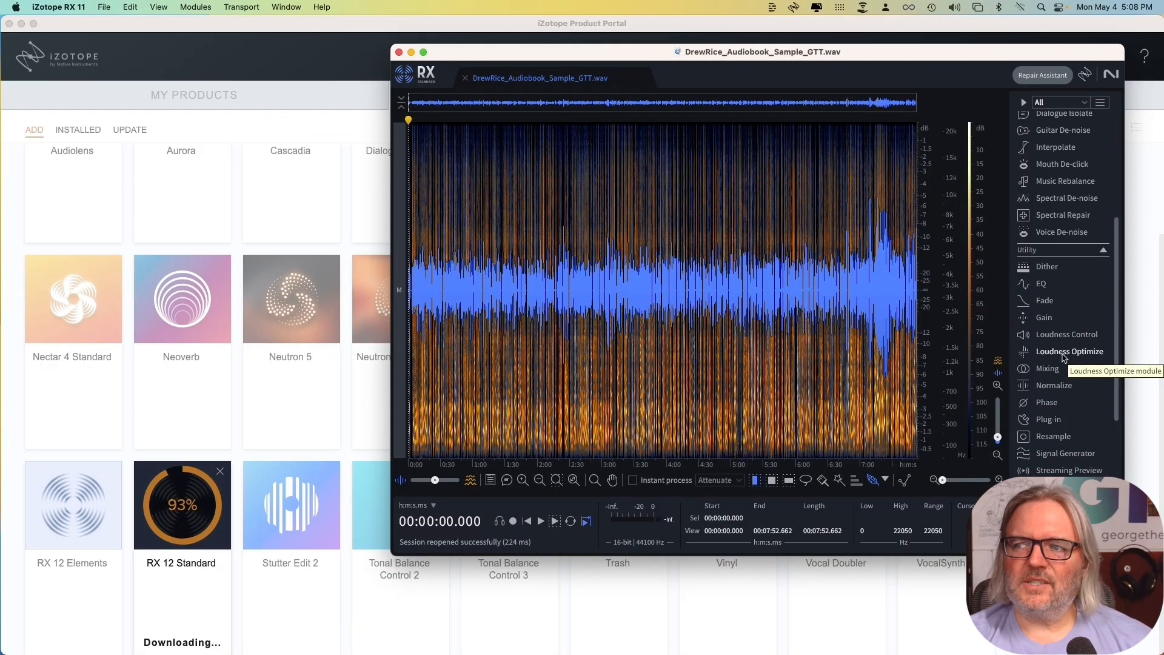
scroll(1062, 357, "down", 2)
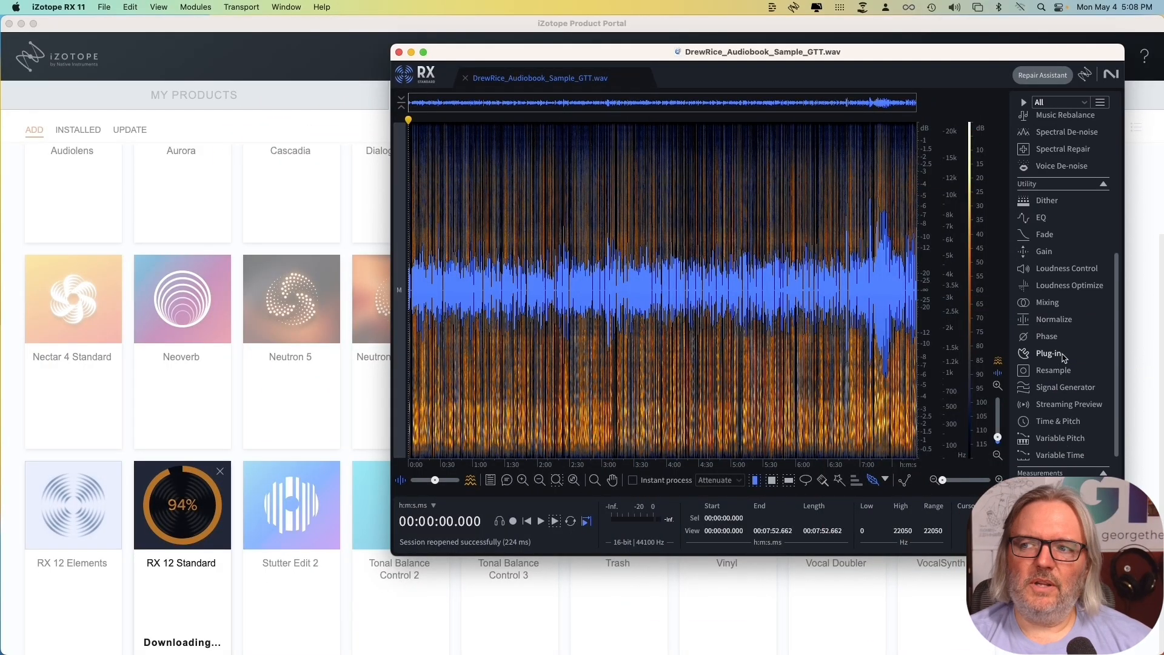
scroll(1062, 358, "down", 1)
scroll(1062, 357, "up", 3)
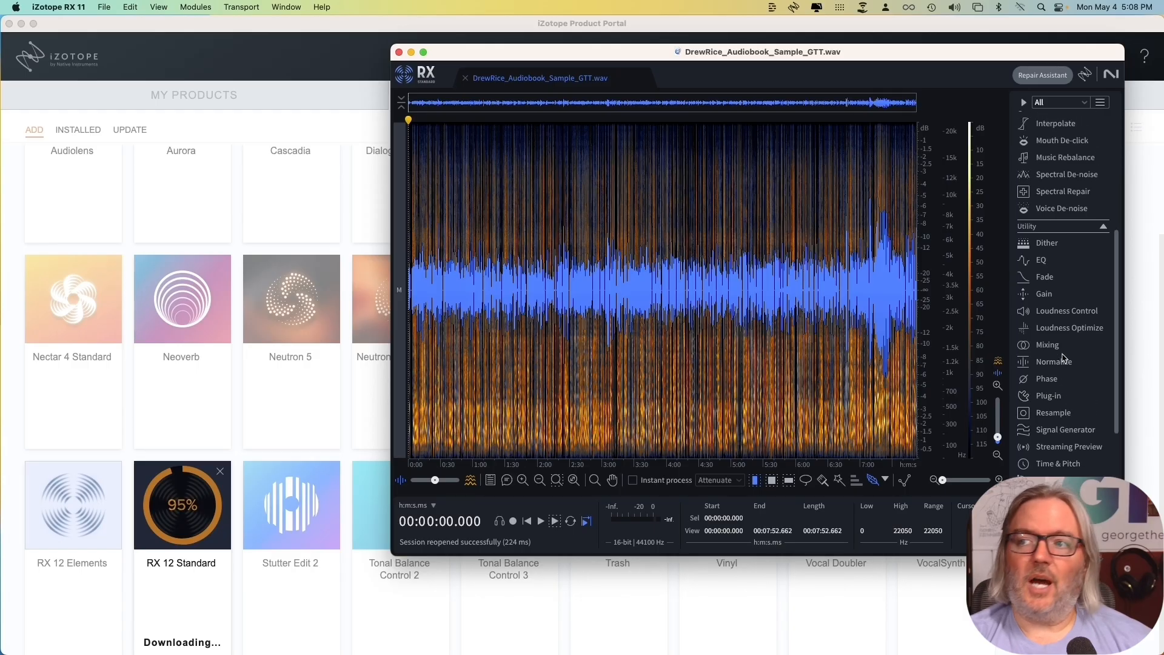
scroll(1062, 358, "up", 5)
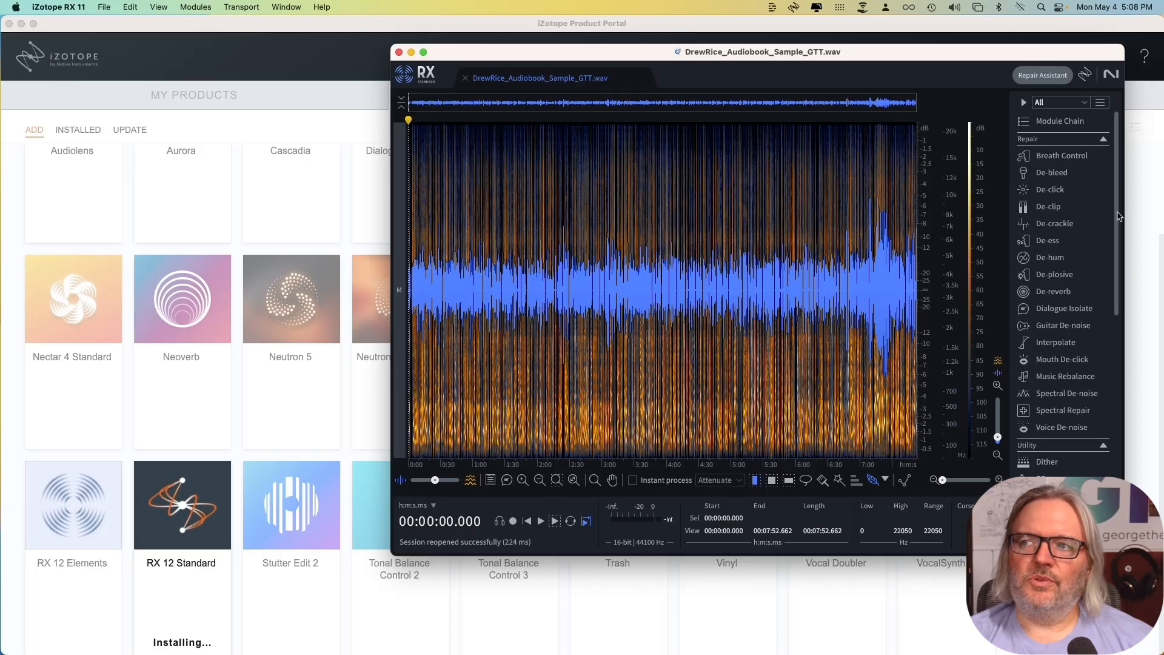
scroll(1119, 217, "down", 8)
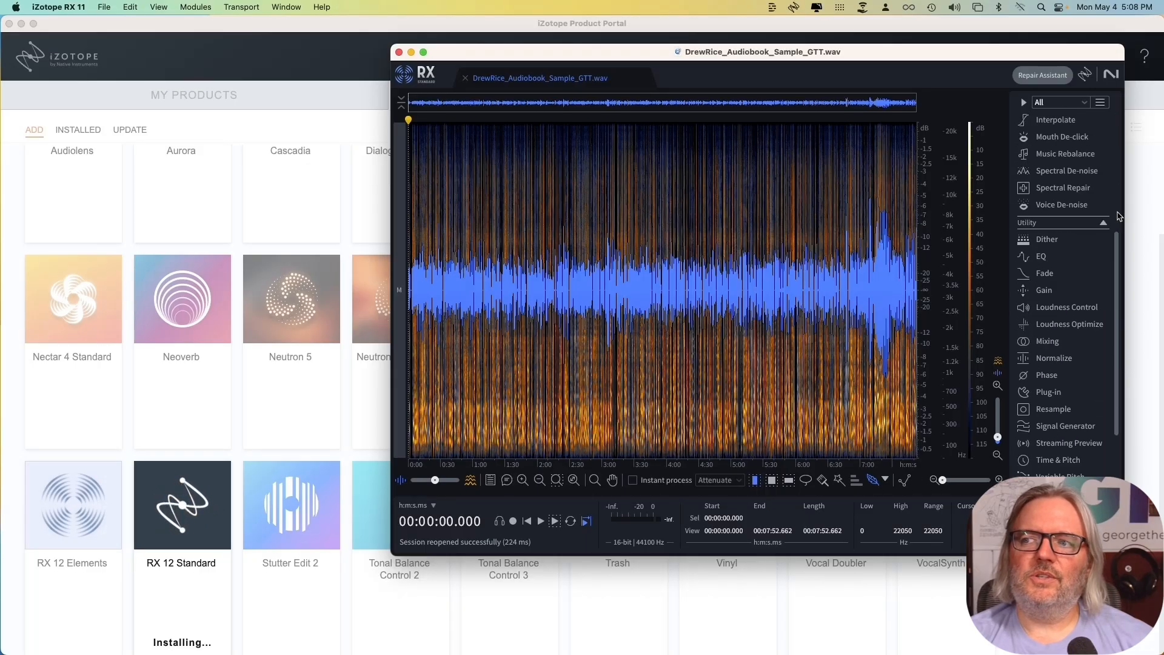
scroll(1119, 216, "down", 4)
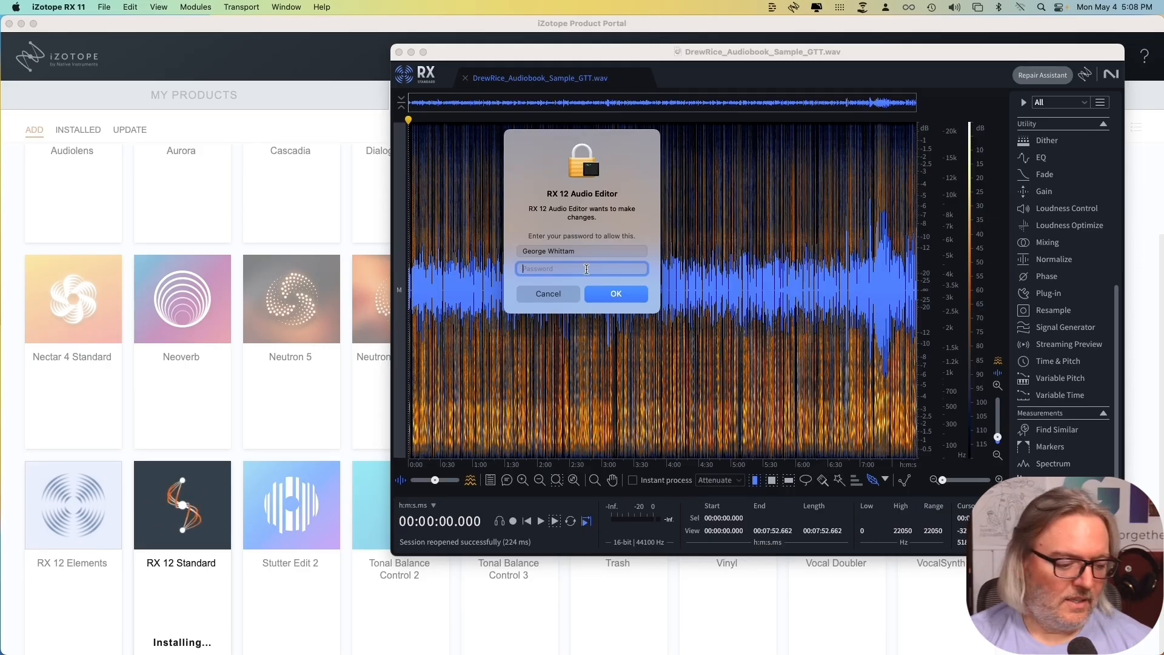
Enter the account password to authorize the RX 12 Audio Editor installation.
type("•••••••••")
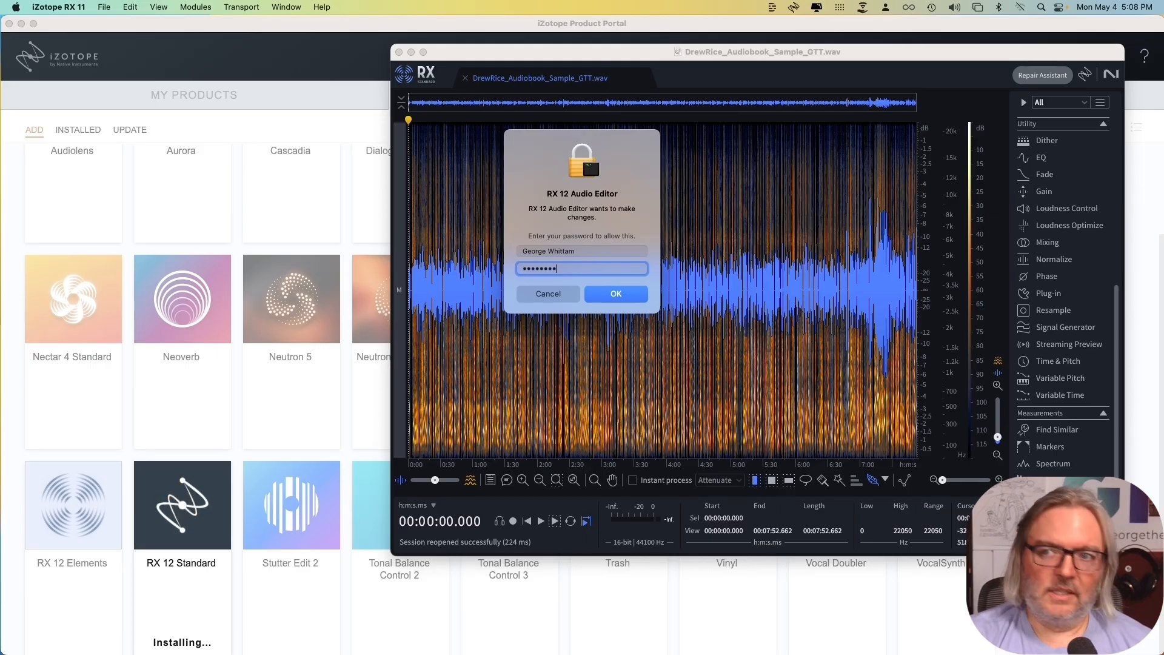
key("Return")
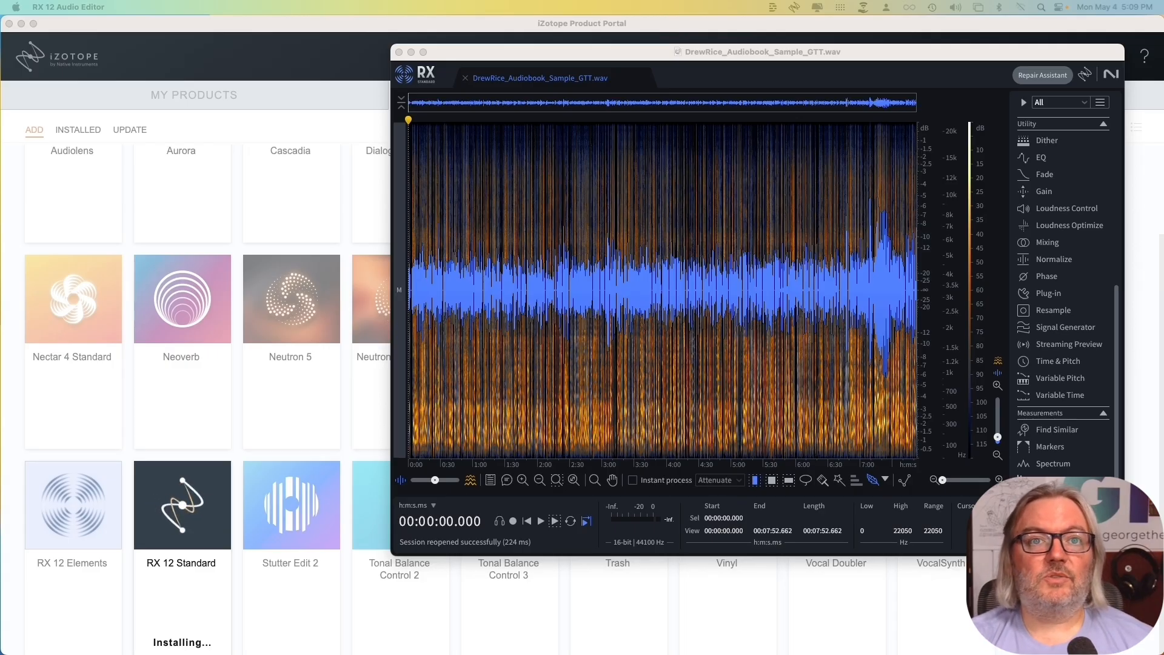
Minimize the iZotope Product Portal and resize the audio editor window to about 60 percent of the screen width.
left_click_drag(847, 52, 703, 51)
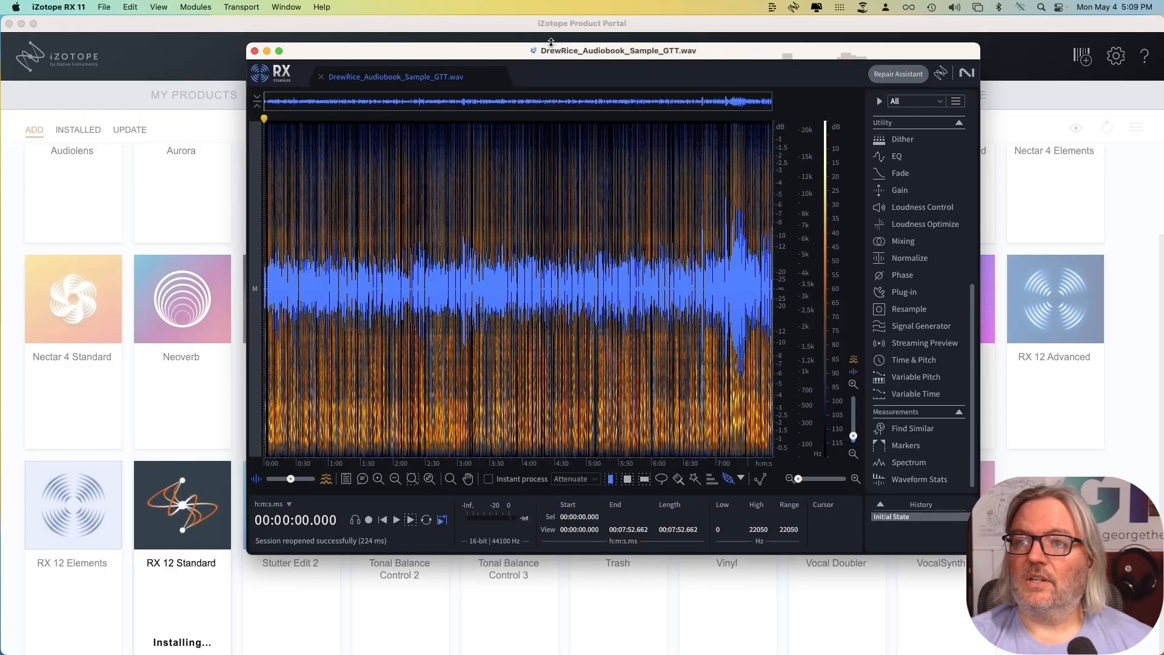
left_click(22, 25)
double_click(613, 56)
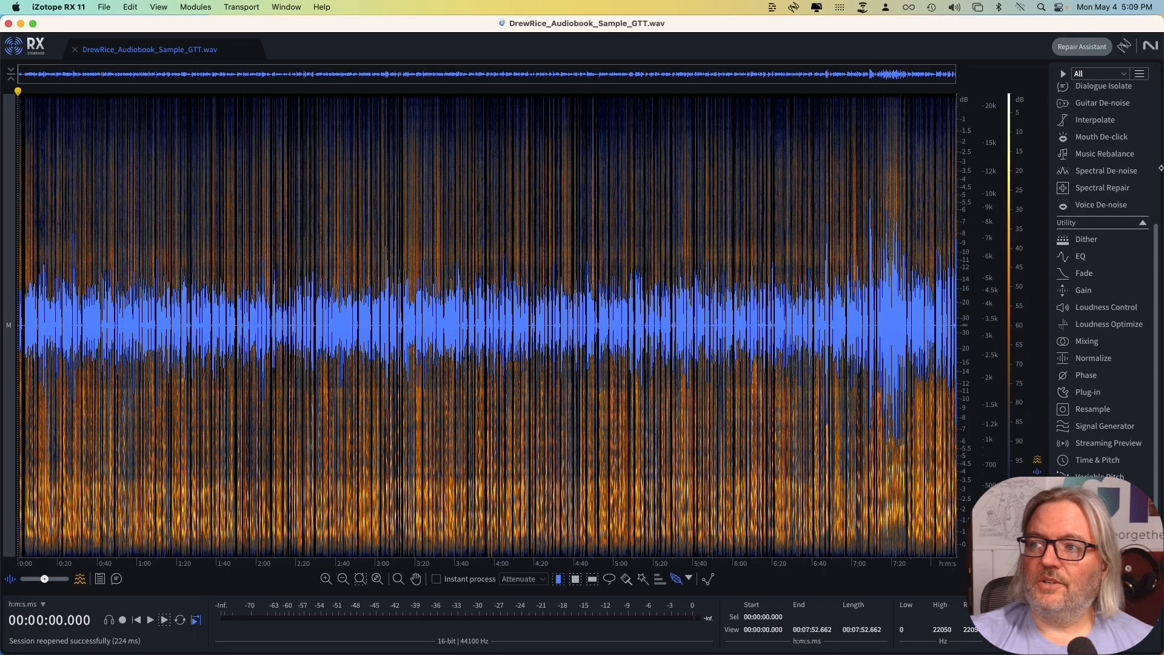
left_click_drag(1161, 168, 732, 179)
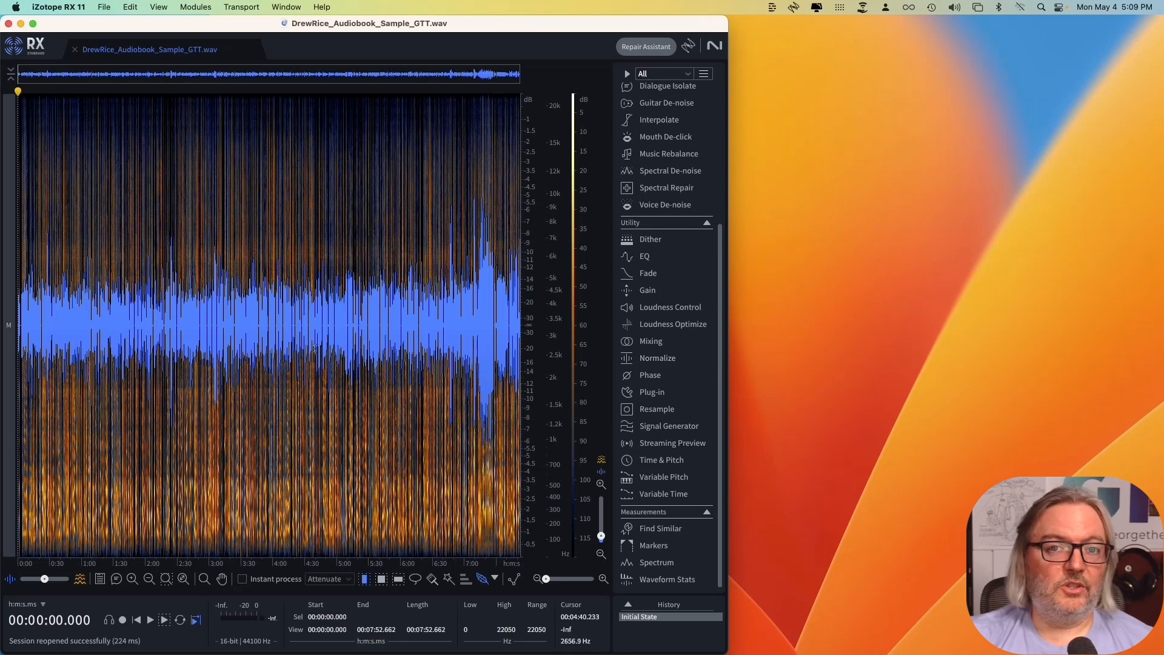
Open Repair Assistant beside the spectrogram and examine its De-noise, De-reverb and Tone controls.
left_click(647, 47)
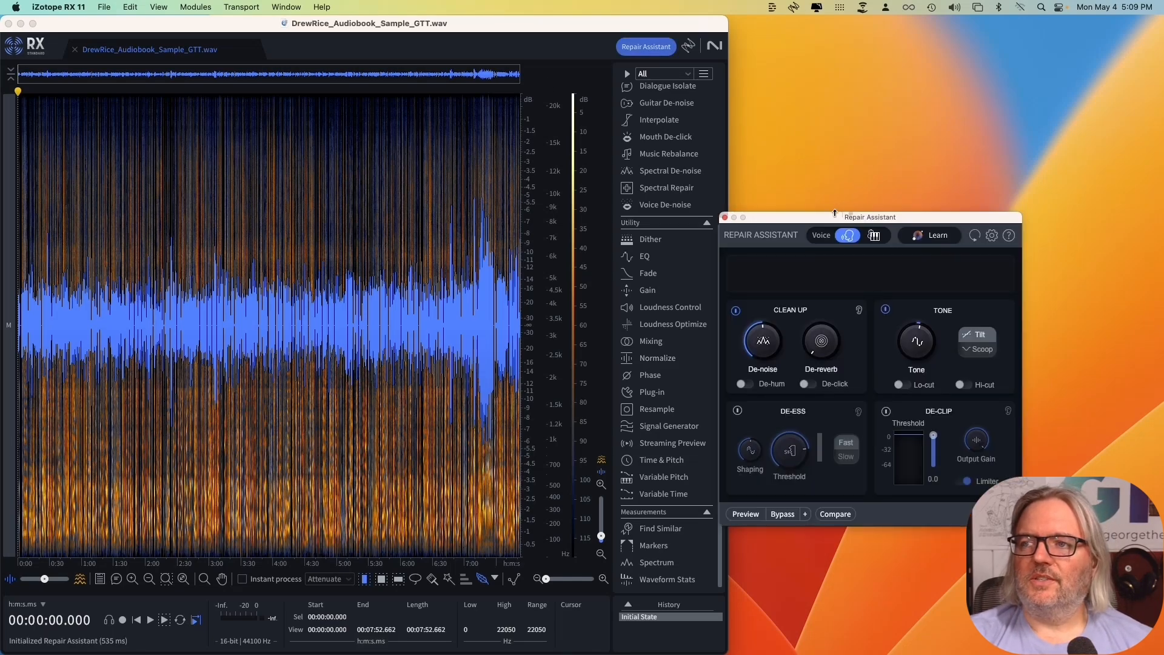
left_click_drag(835, 214, 843, 170)
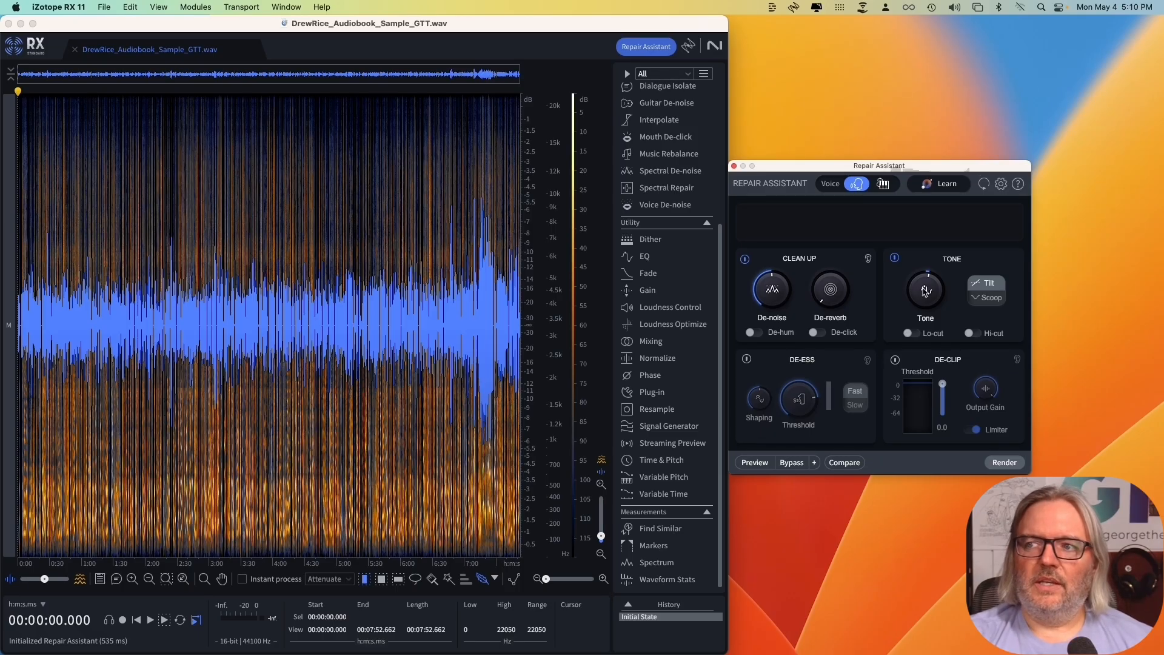
mouse_move(790, 279)
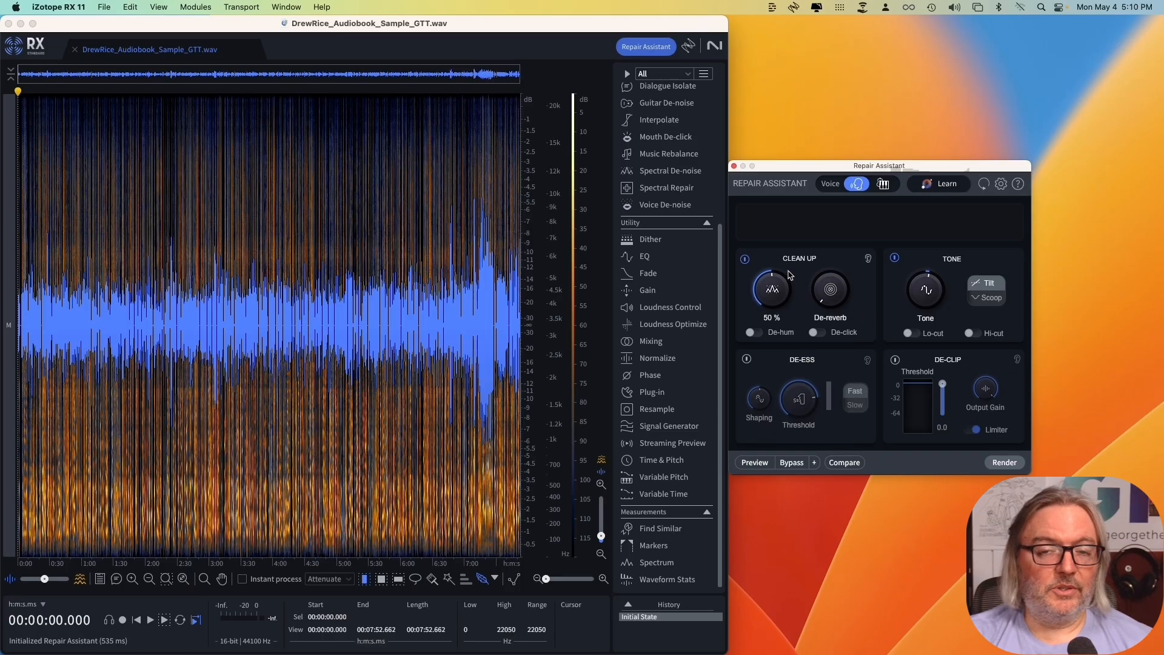
mouse_move(843, 301)
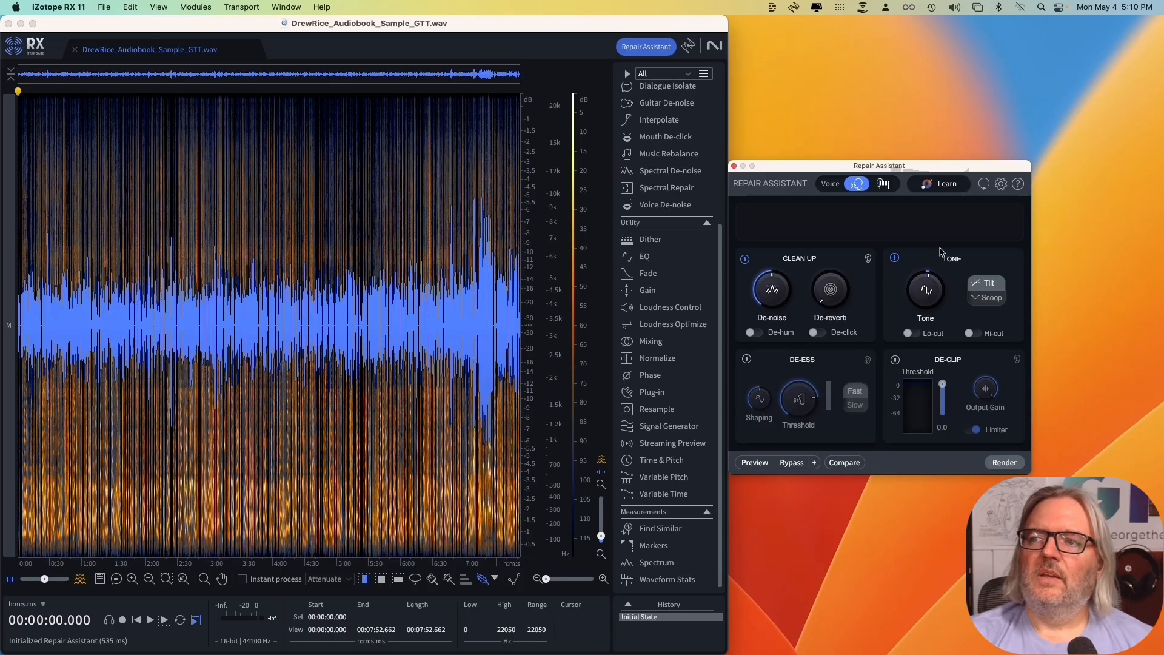
mouse_move(942, 295)
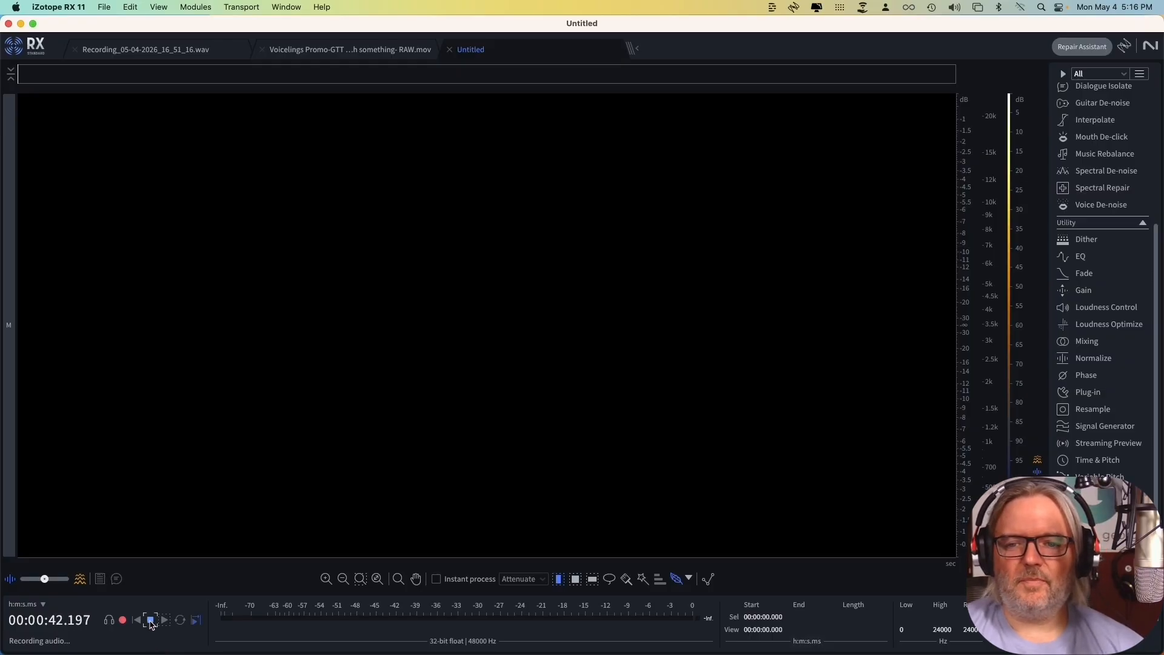
Stop the recording, listen to it from the start, about 18 s and about 33 s, and return the playhead to the start.
left_click(151, 620)
key("space")
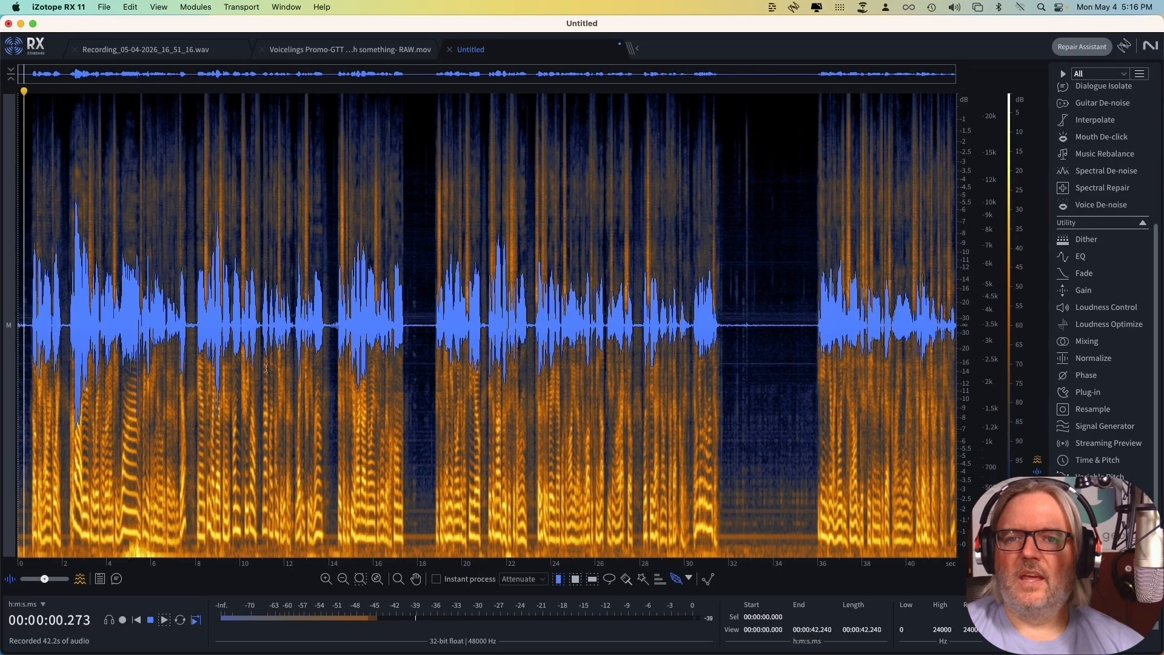
left_click(426, 329)
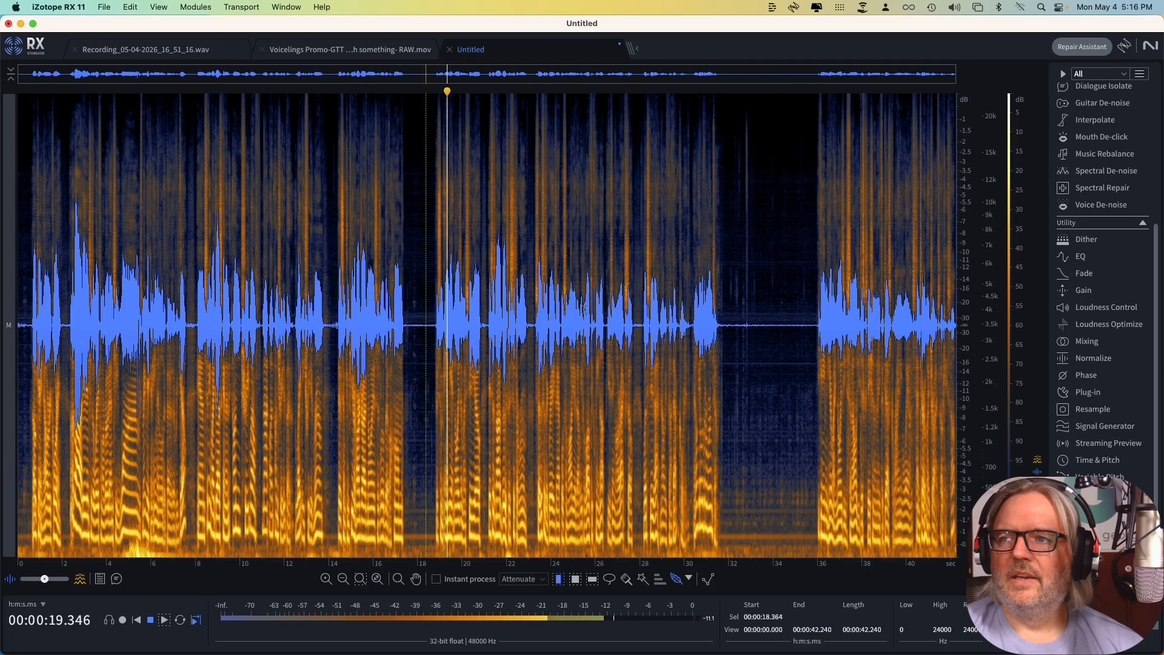
left_click(761, 335)
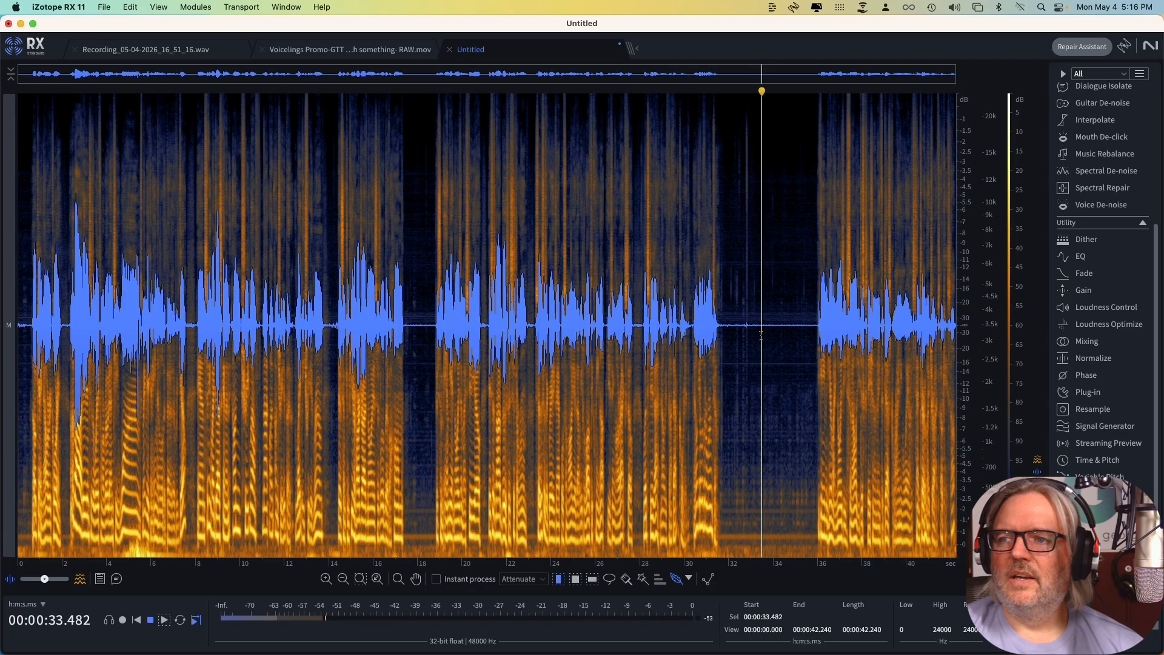
key("space")
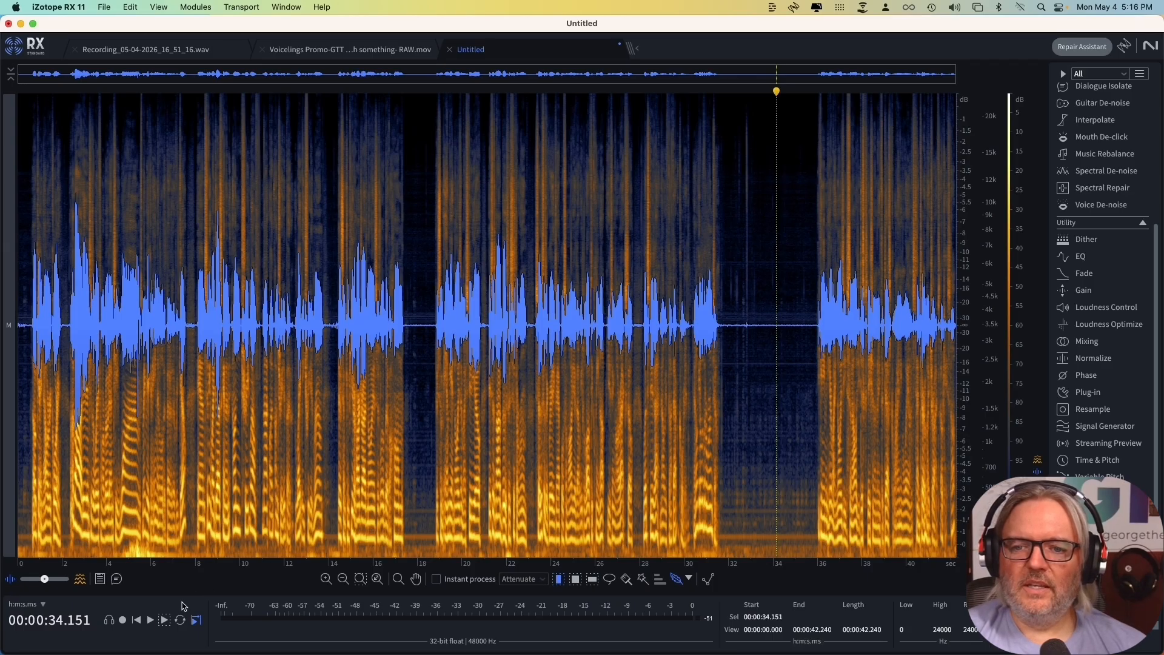
left_click(137, 621)
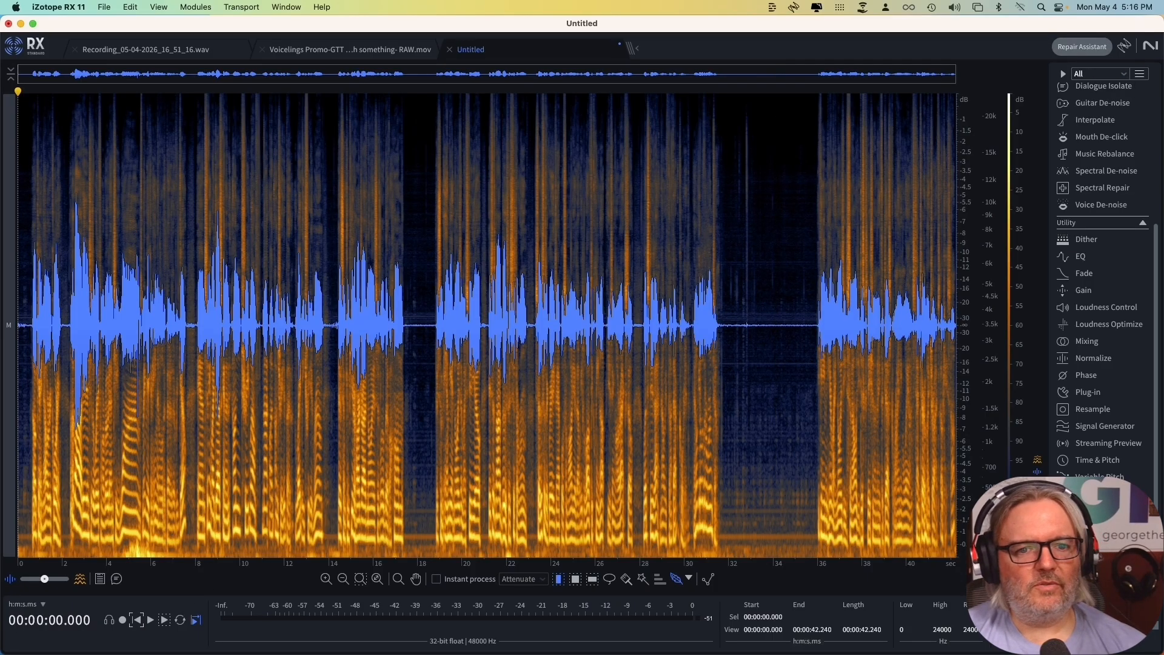
Switch to the iZotope Product Portal and minimize its window.
key("super+Tab")
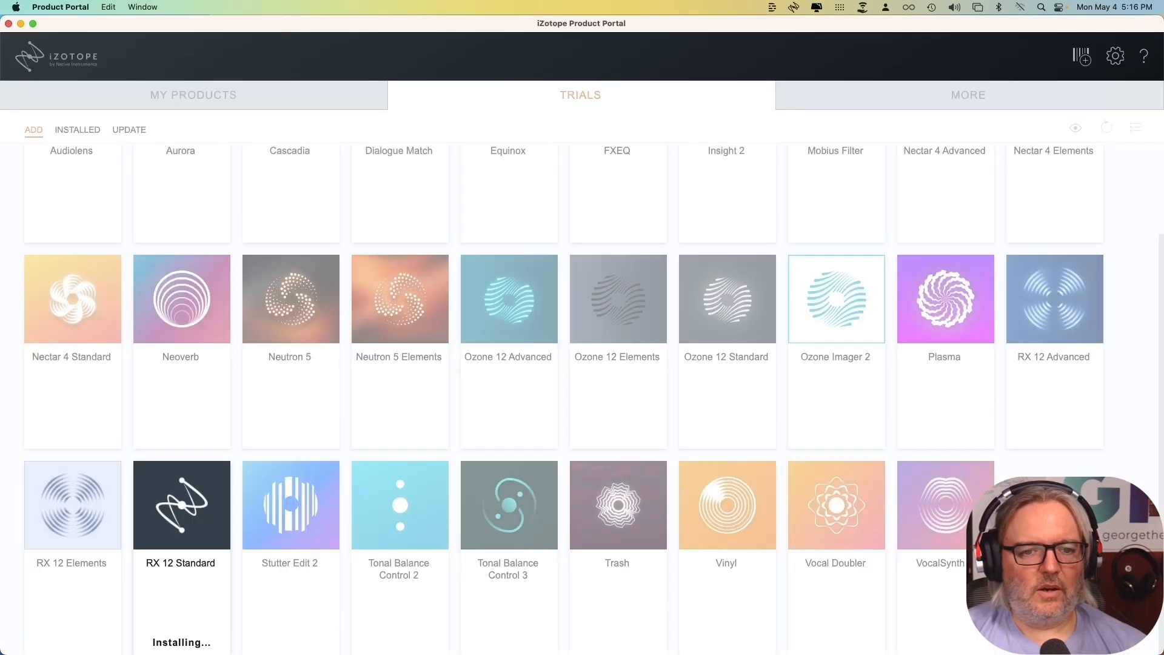
left_click(20, 24)
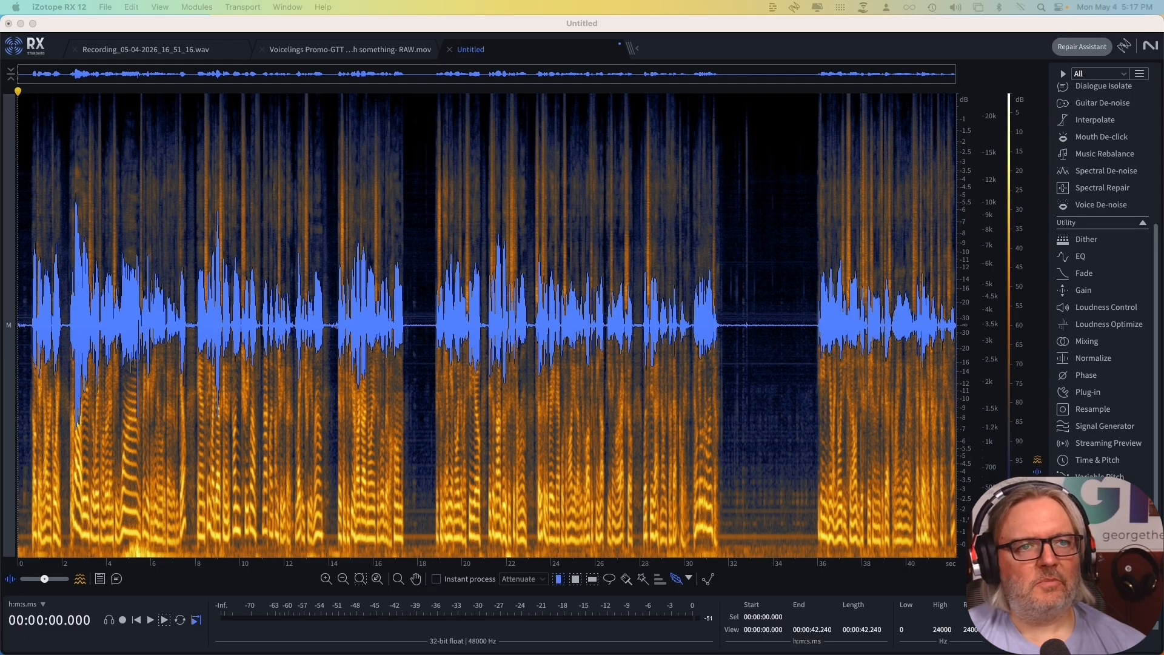
left_click_drag(0, 122, 0, 236)
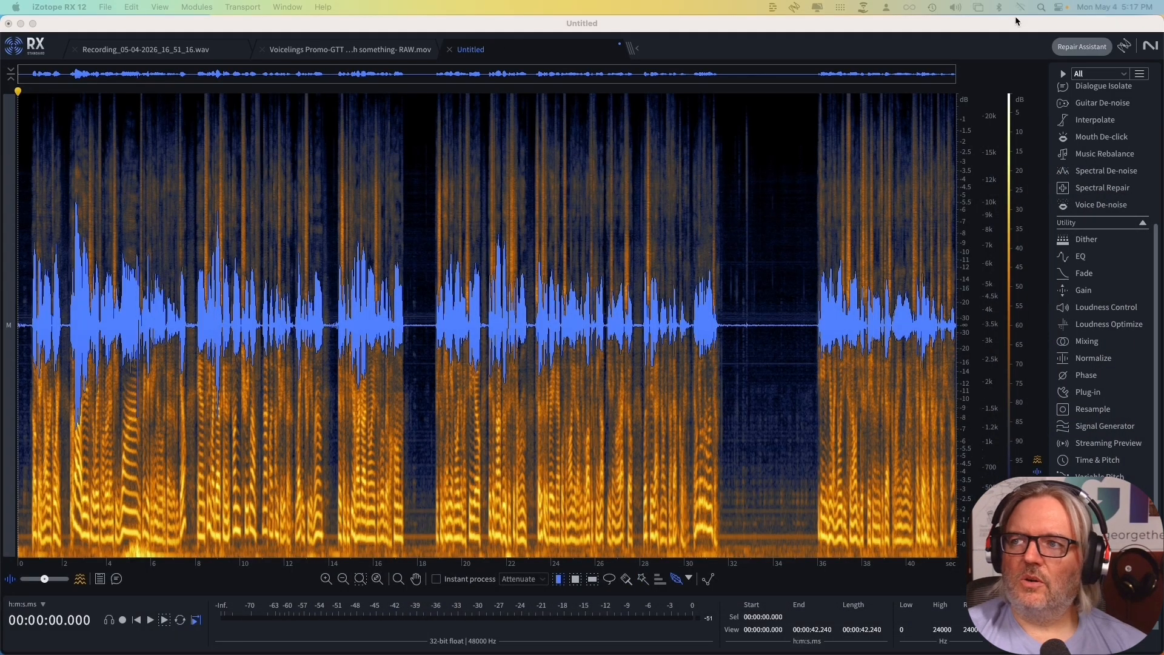
Open Repair Assistant on the untitled recording and have it learn the voice repair settings.
left_click(1082, 47)
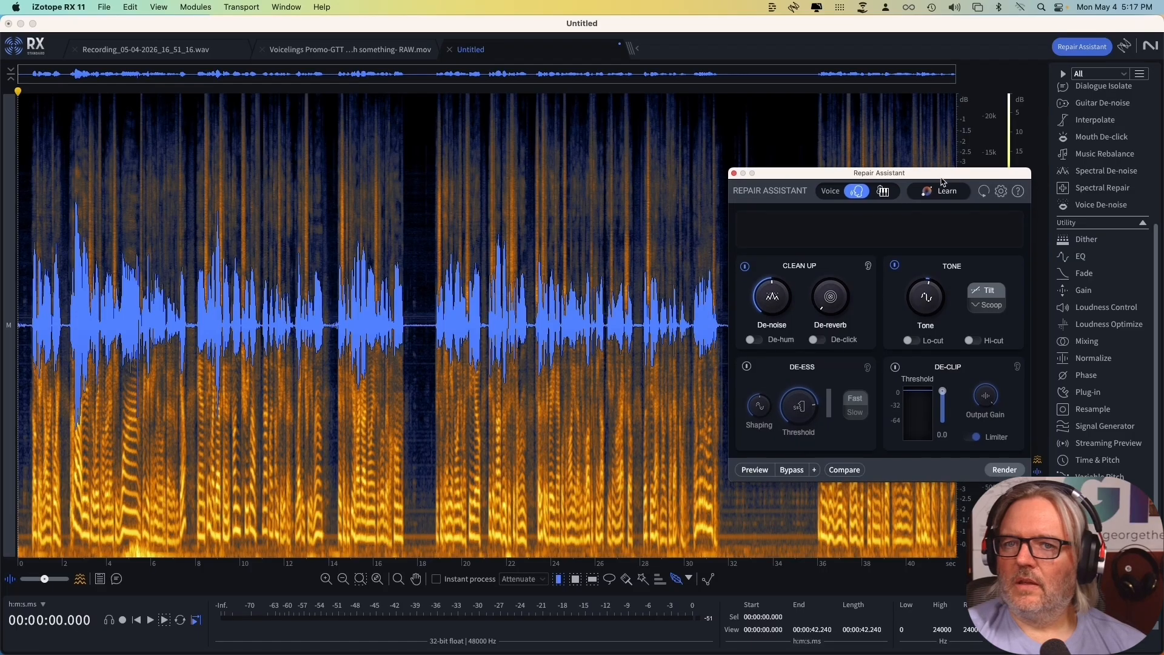
left_click(940, 191)
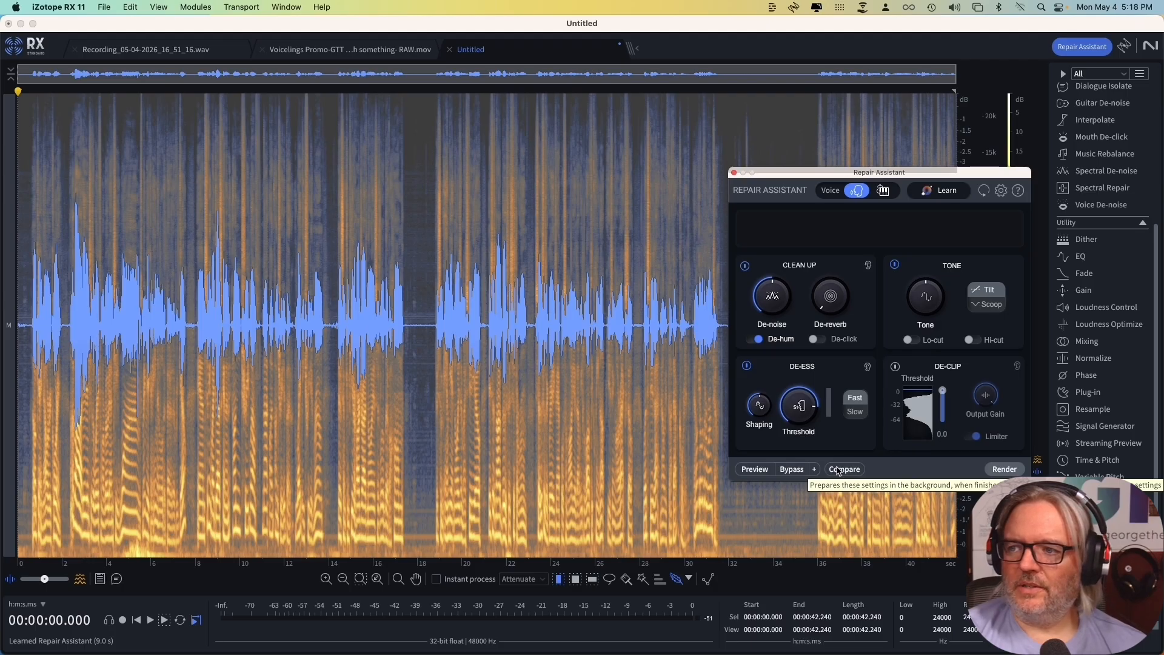
While previewing the repair, raise De-reverb, reduce De-noise to 41 %, and compare the sound with De-hum off and on.
left_click(755, 469)
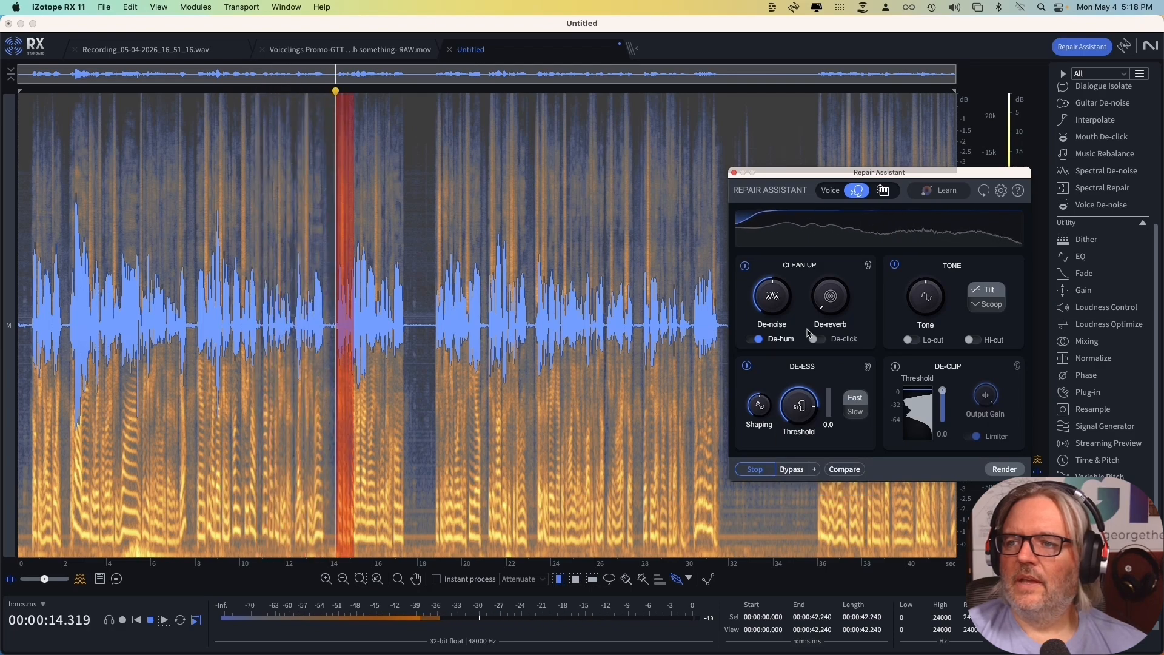
mouse_move(830, 299)
left_mouse_down()
mouse_move(830, 289)
mouse_move(836, 302)
left_mouse_up()
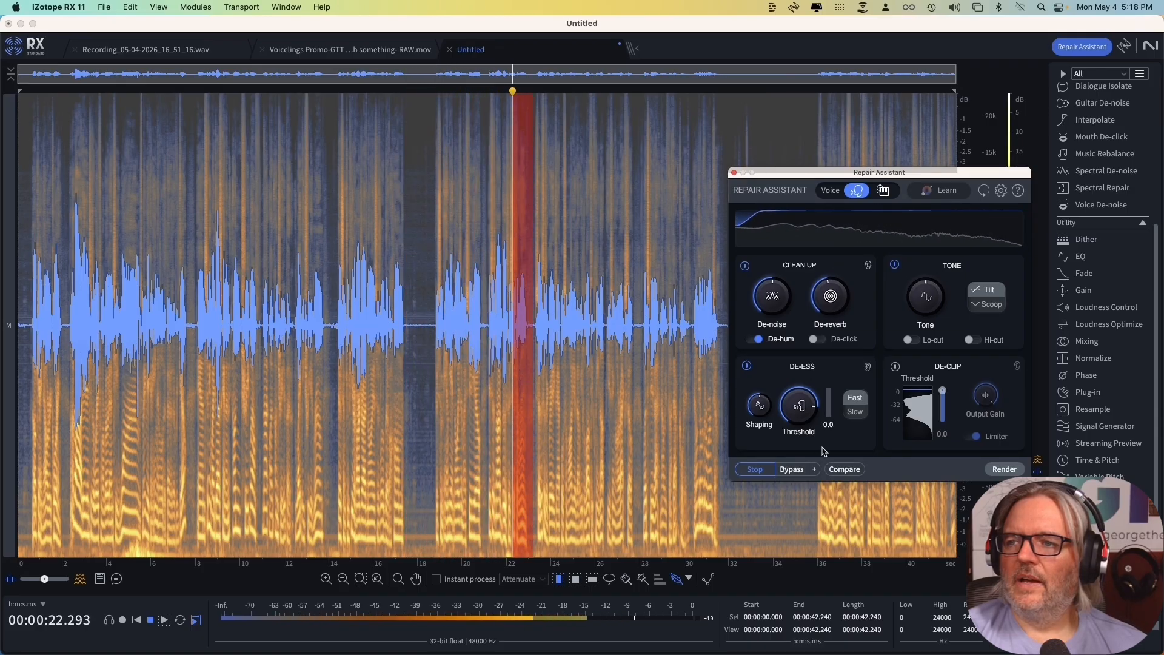
mouse_move(778, 308)
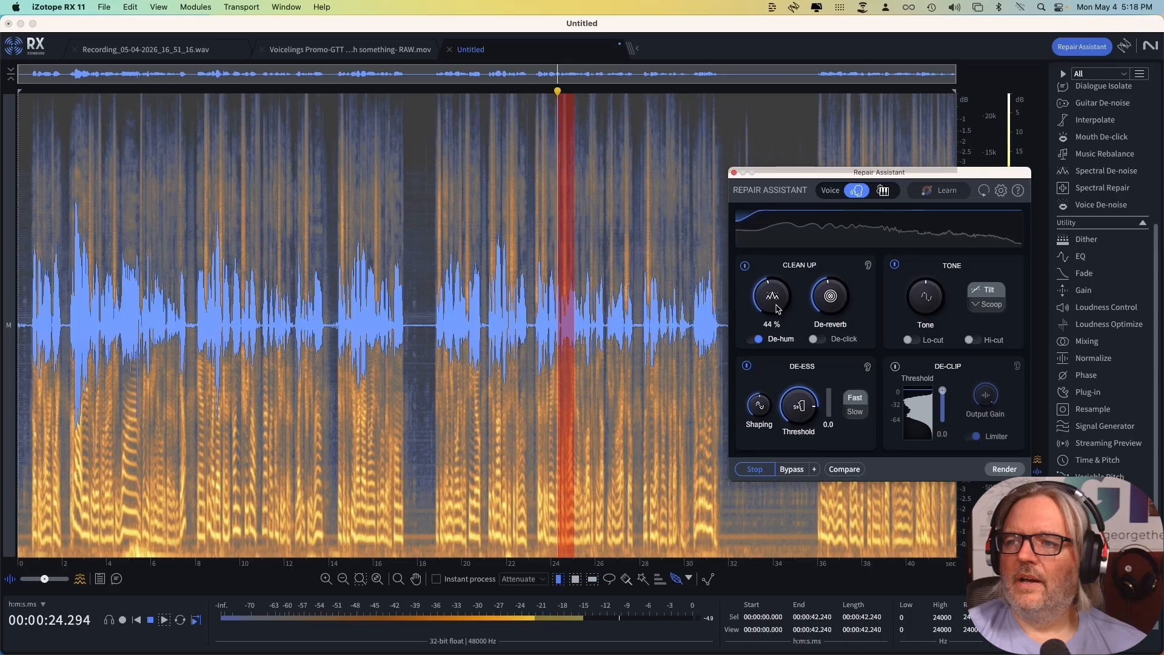
left_click_drag(779, 309, 778, 312)
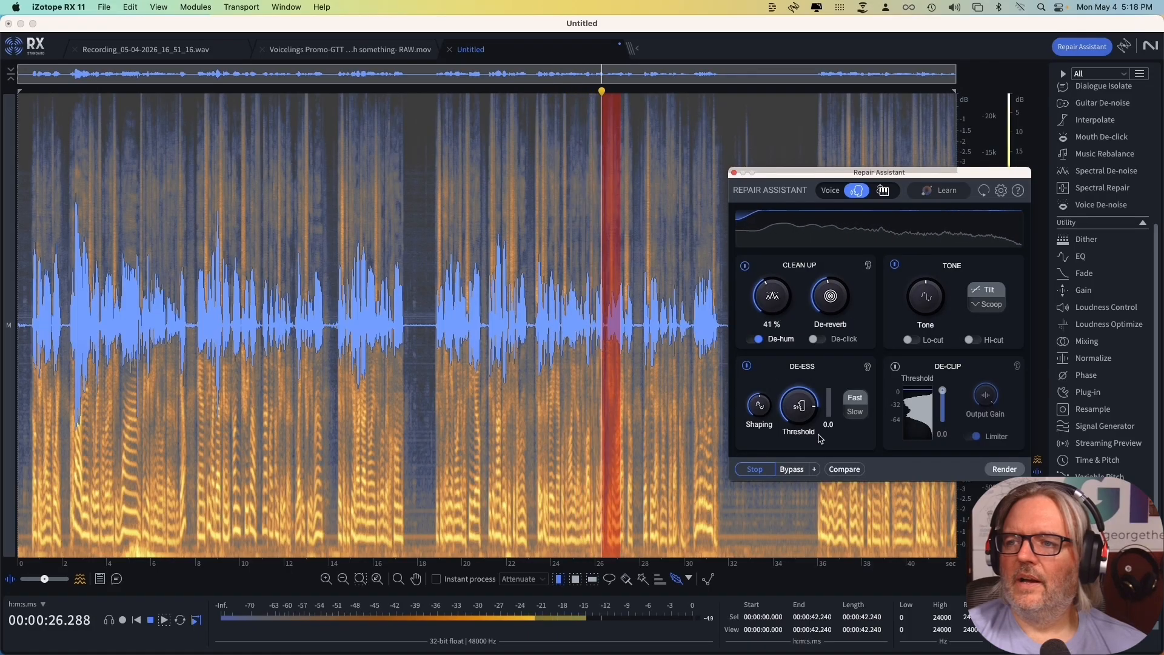
left_click(753, 340)
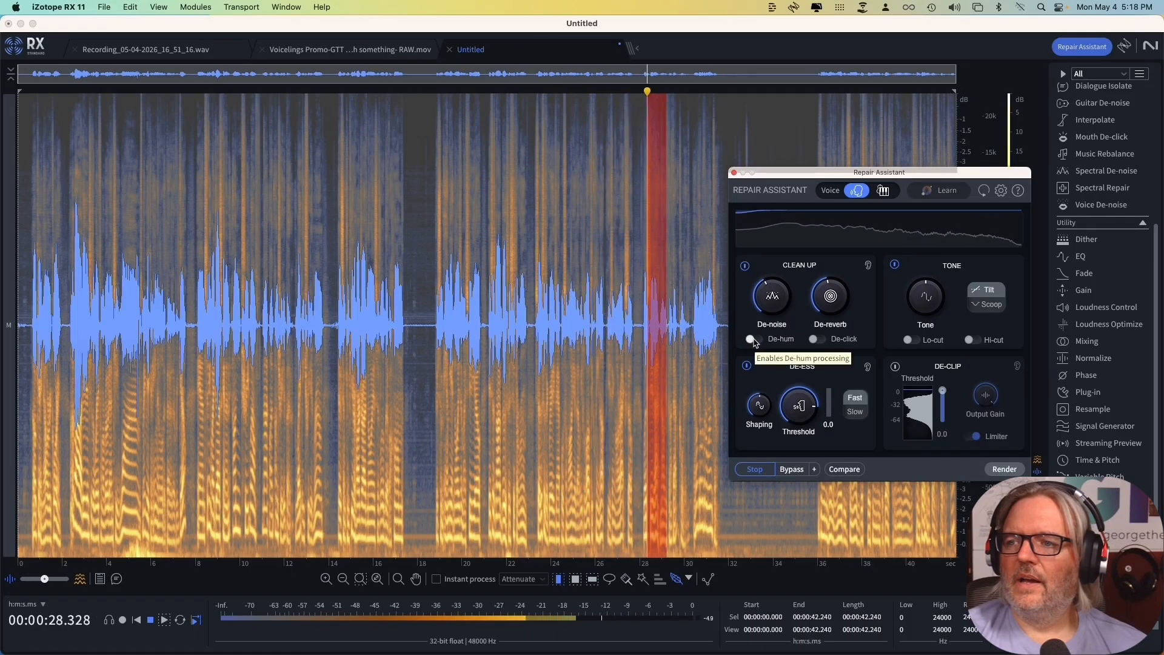
left_click(754, 339)
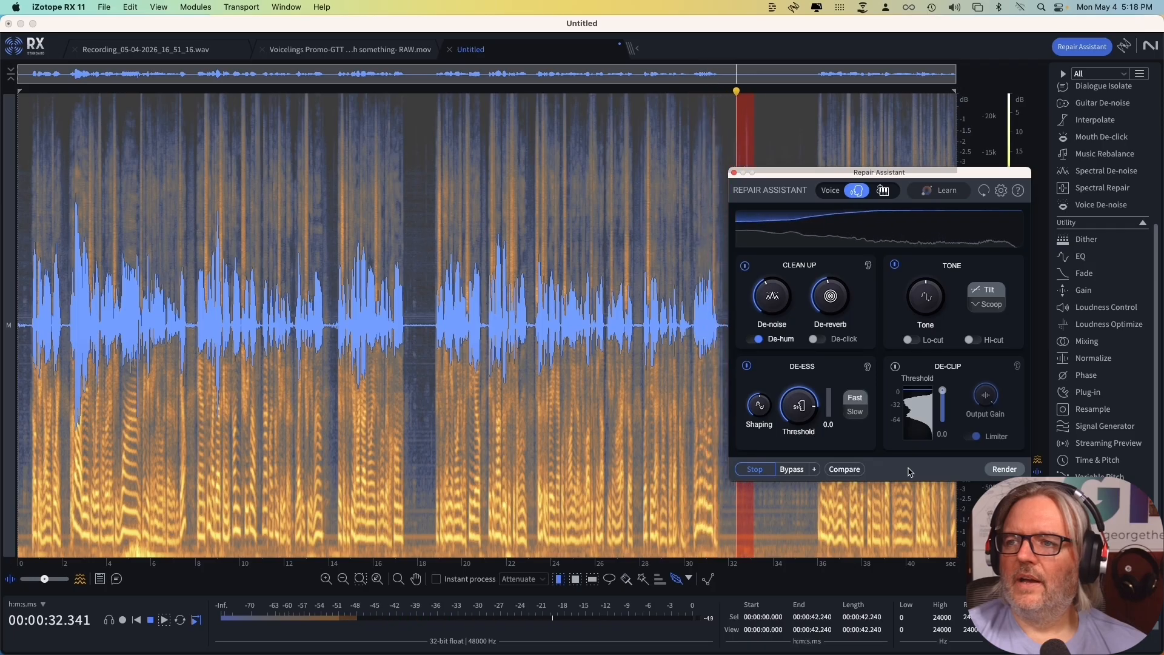
key("space")
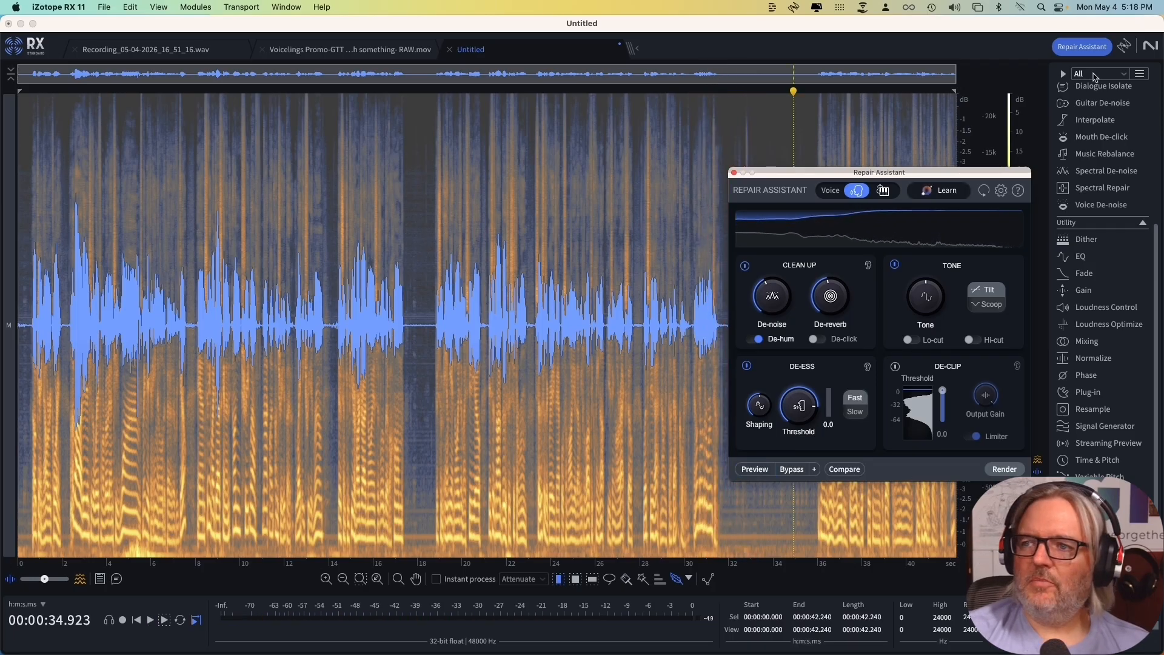
Move Repair Assistant farther off the waveform and place the playhead at about 0.45 s.
left_click_drag(962, 175, 1040, 208)
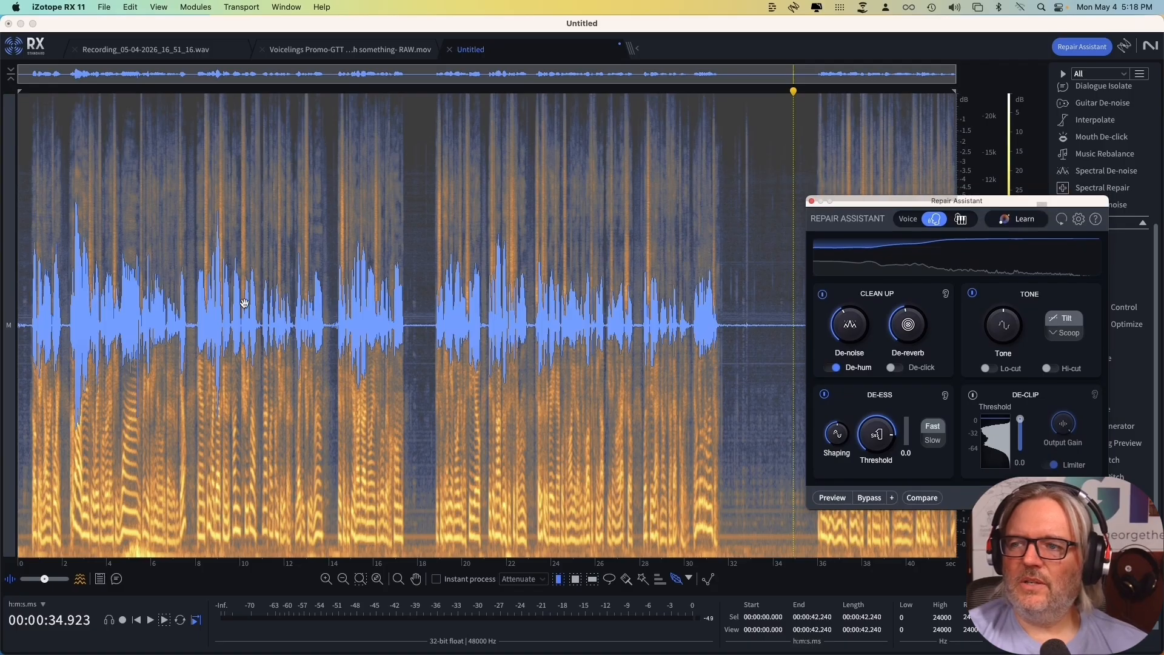
left_click(28, 311)
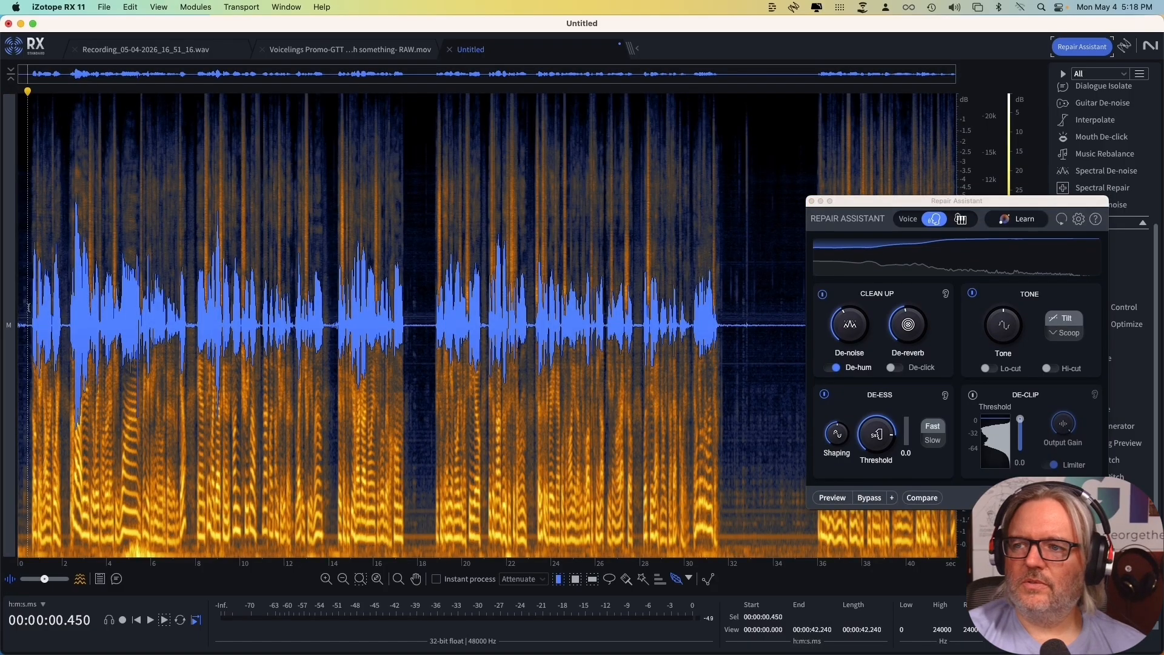
While previewing the repair from the start of the recording, turn on Lo-cut and set Tone to 30 %.
key("space")
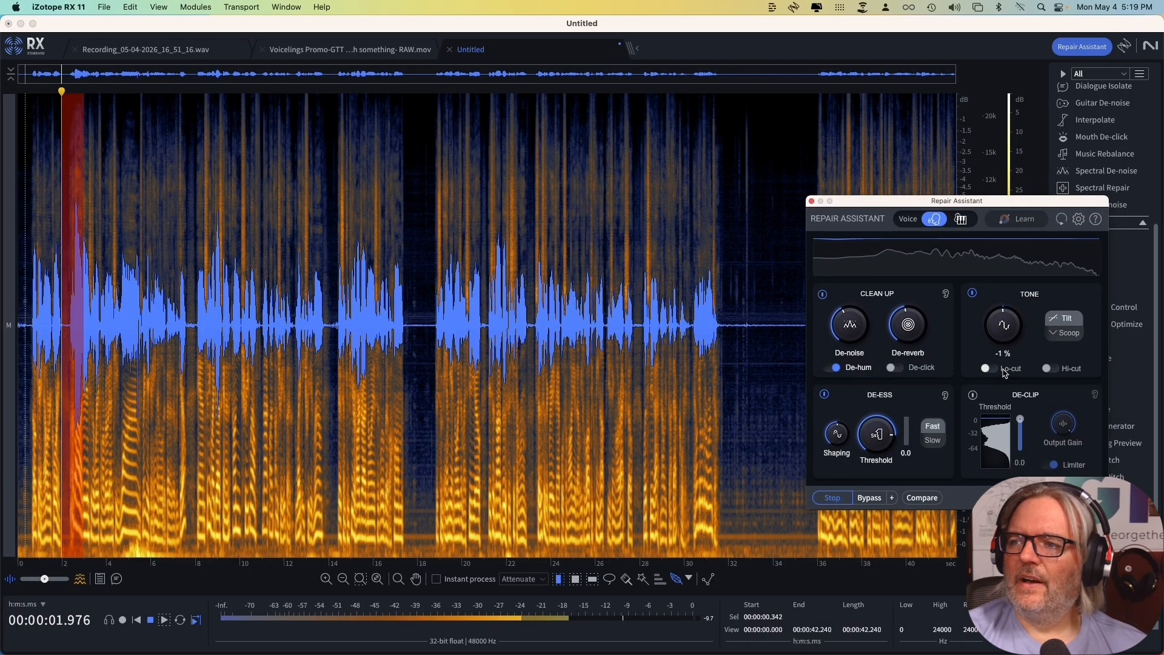
left_click(1003, 371)
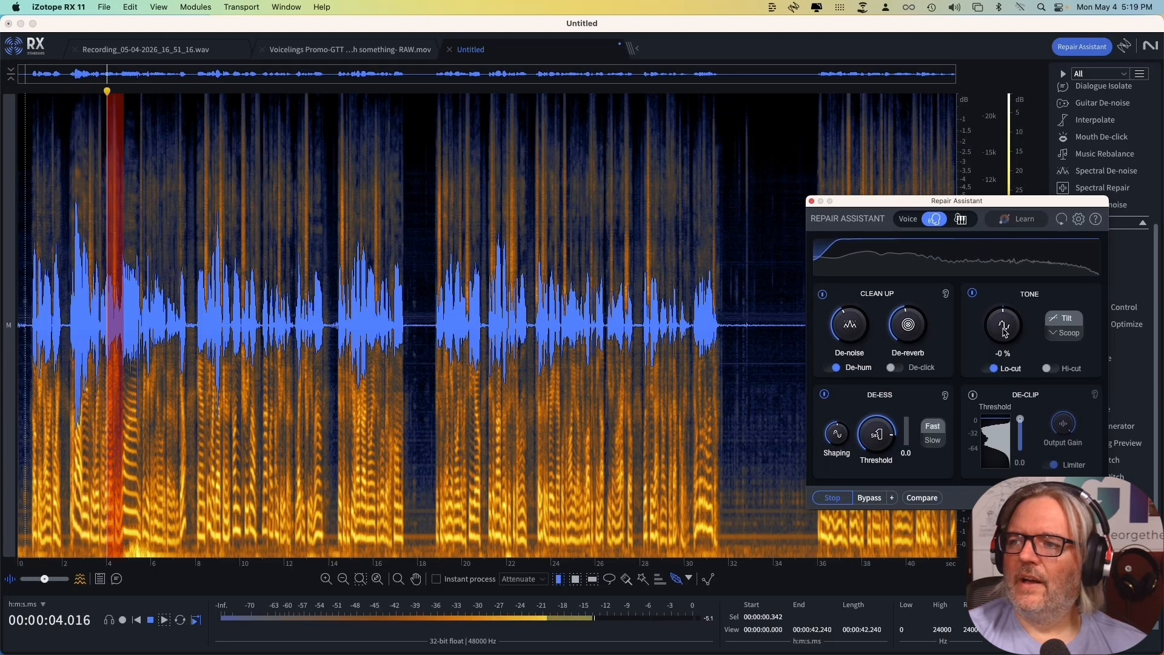
mouse_move(1005, 332)
left_mouse_down()
mouse_move(1006, 264)
mouse_move(1011, 310)
left_mouse_up()
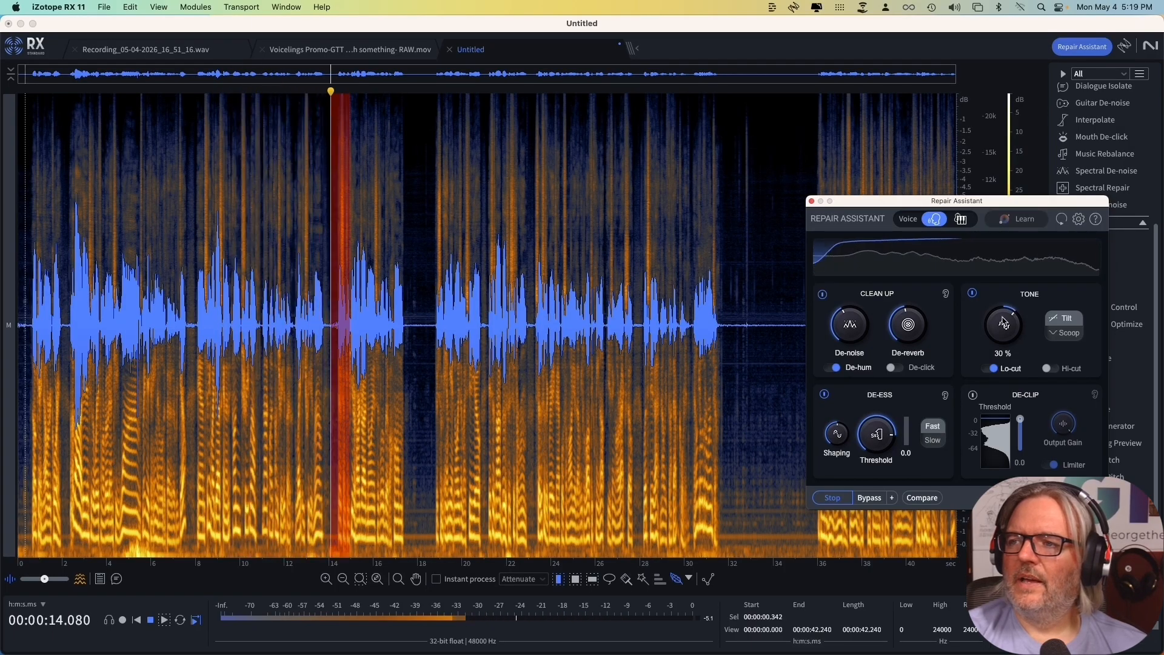
Compare the bypassed and repaired sound, fine-tune De-noise during playback, and stop the preview.
left_click(867, 498)
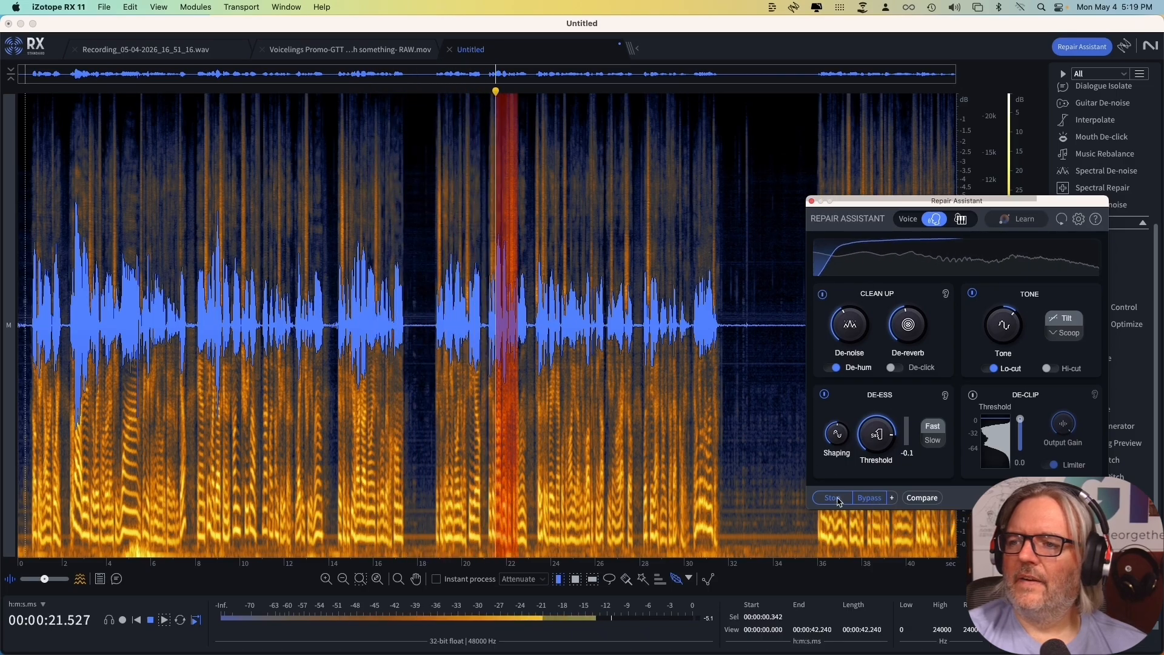
left_click(871, 498)
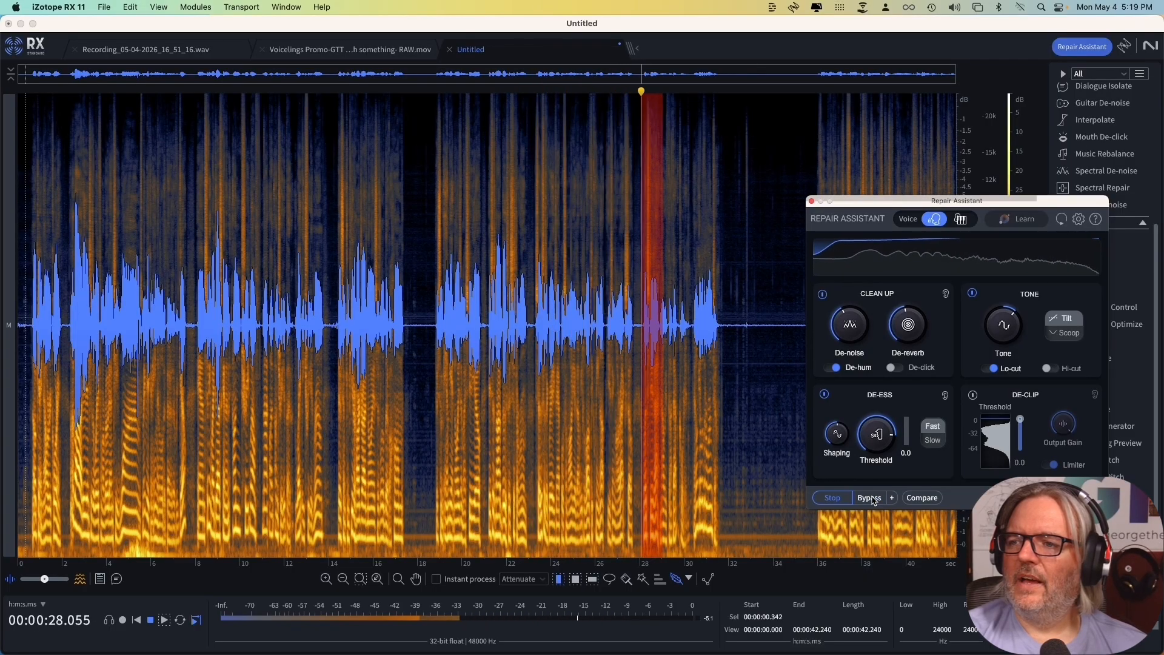
left_click_drag(851, 330, 910, 342)
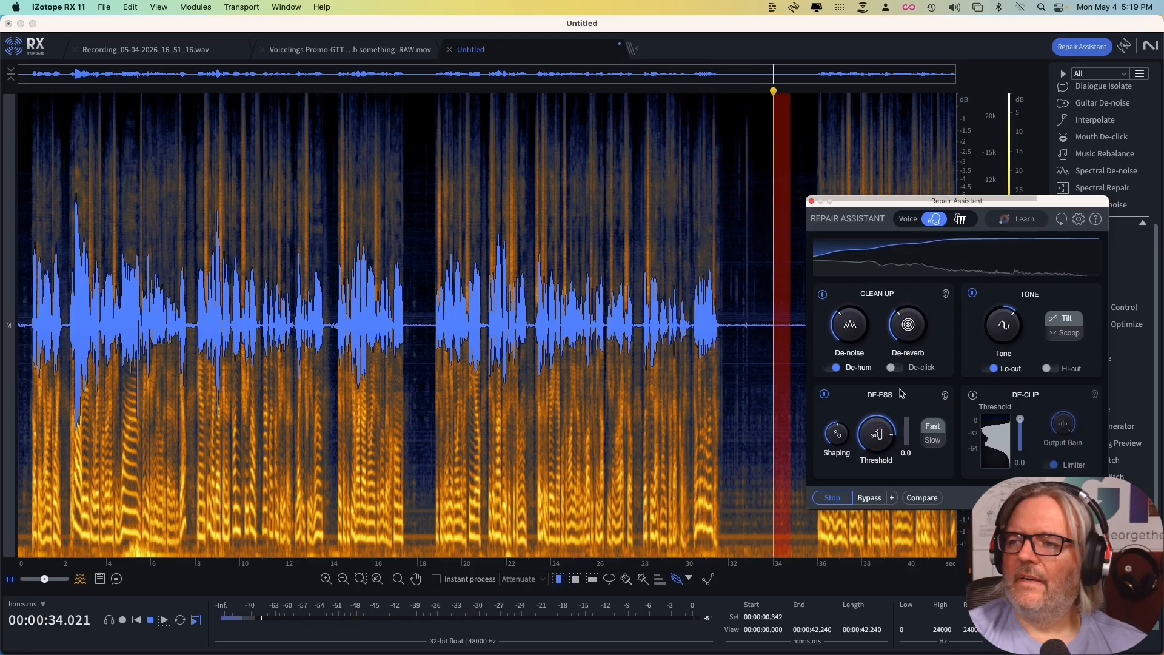
left_click_drag(839, 334, 839, 324)
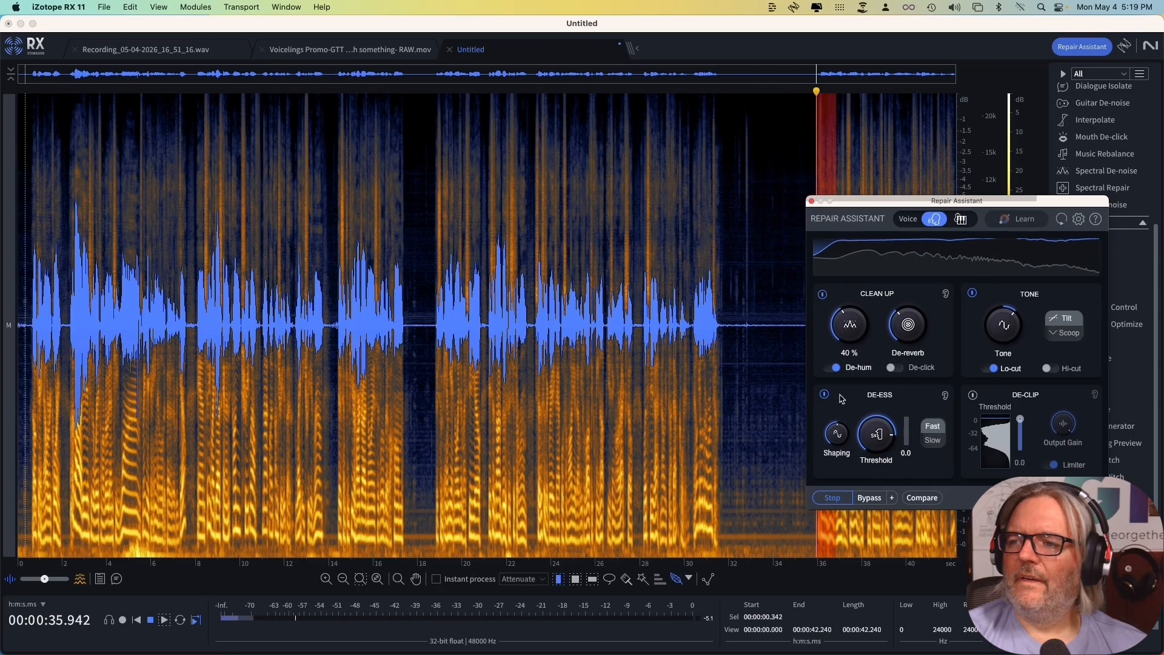
left_click(840, 499)
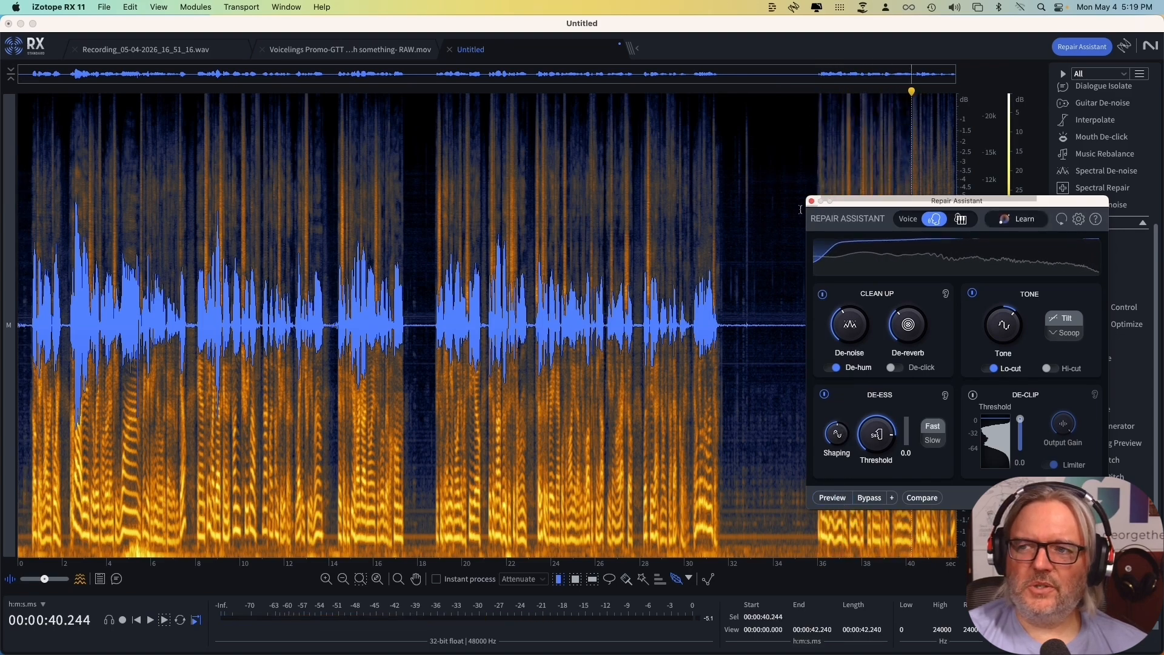
Preview the final spoken section from about 35 s, once with the repair bypassed and once with it active.
left_click(798, 249)
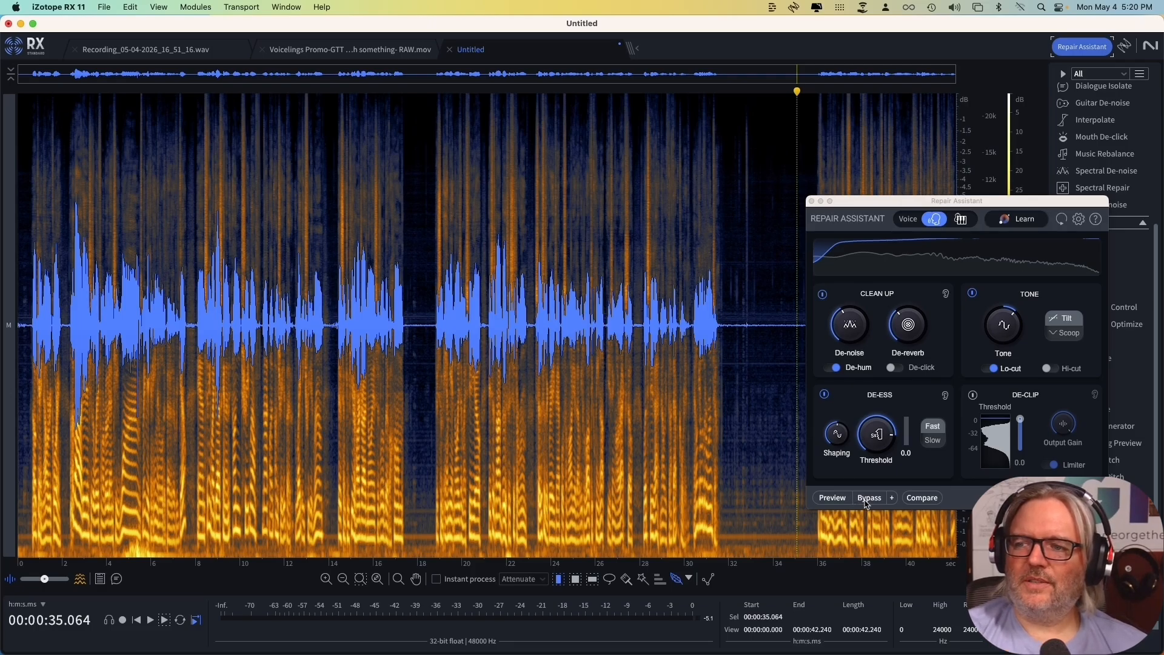
left_click(832, 498)
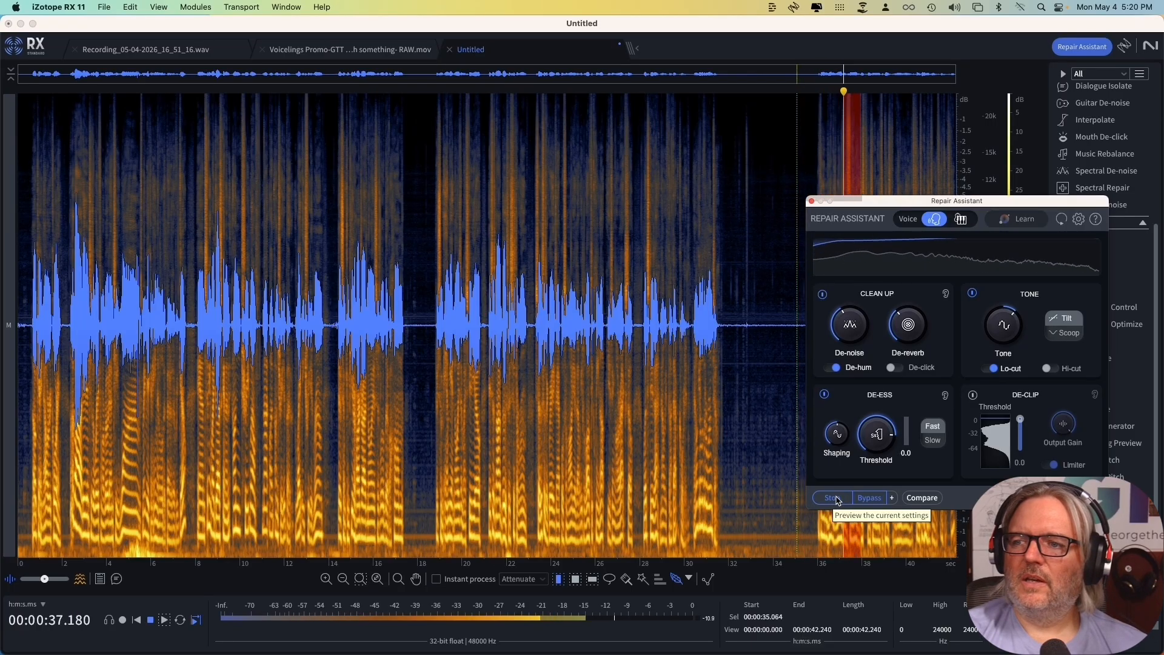
left_click(838, 499)
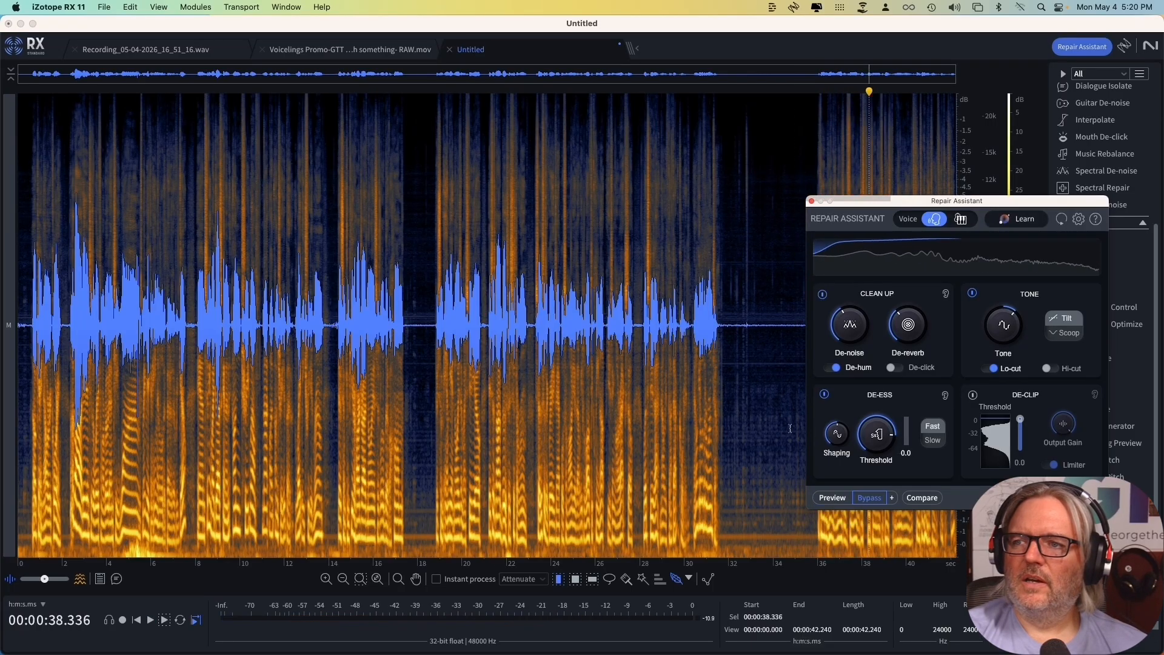
left_click(785, 335)
left_click(871, 498)
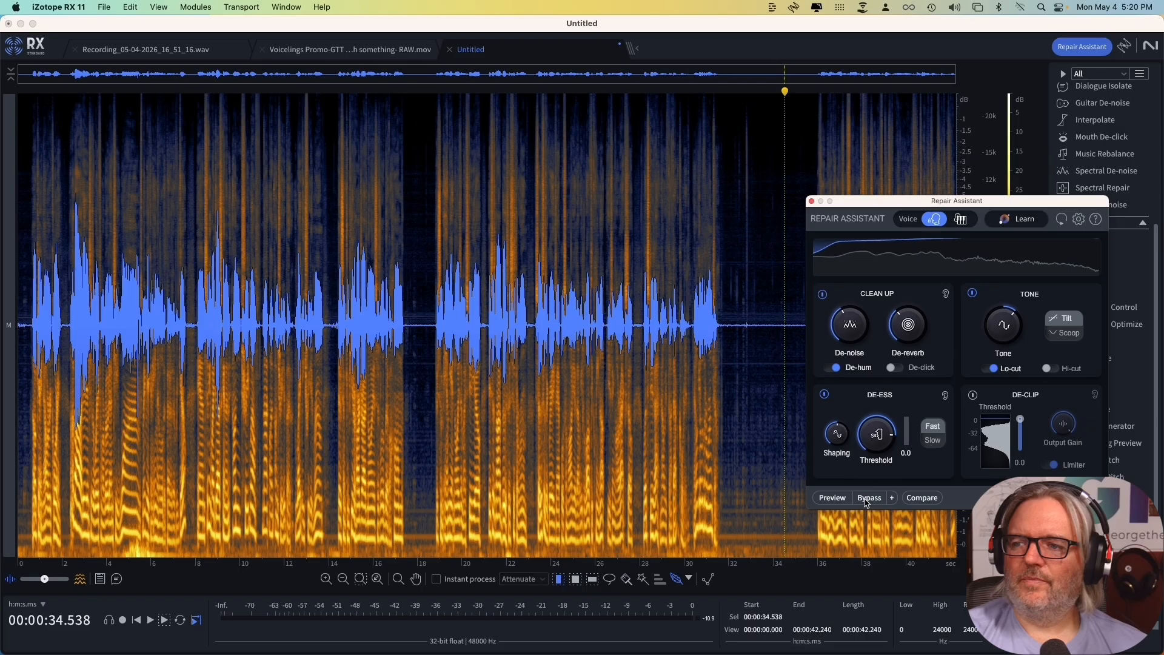
left_click(830, 498)
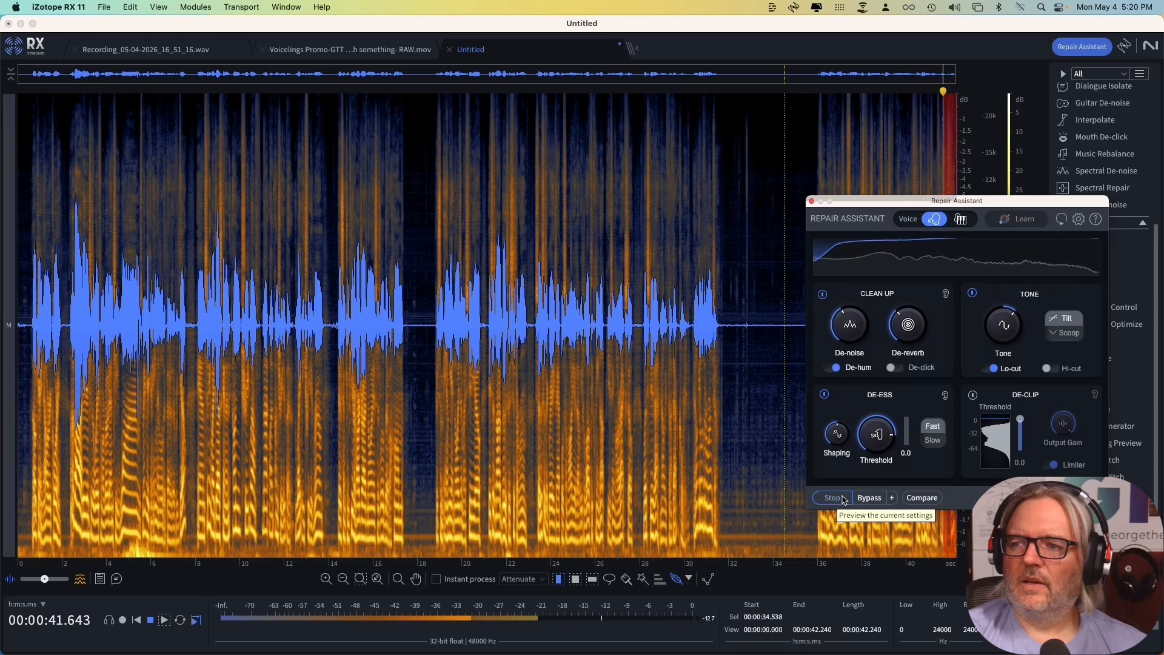
left_click(843, 499)
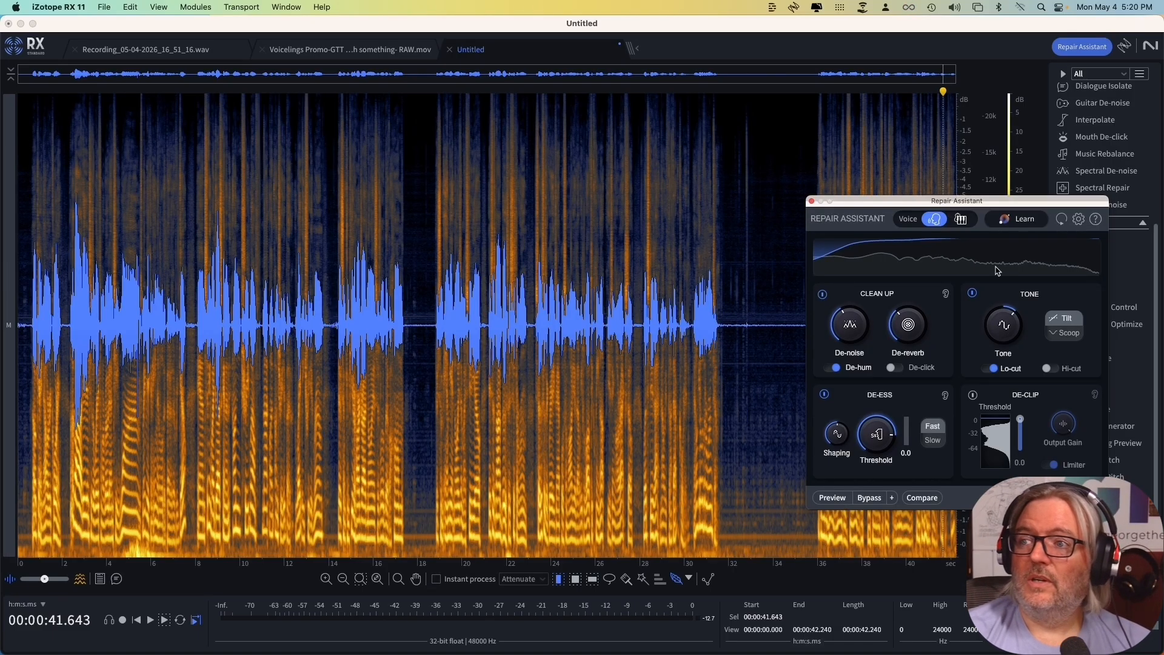
Close Repair Assistant and narrow the RX 11 window so that the RX 12 window shows beside it.
left_click_drag(999, 206, 213, 313)
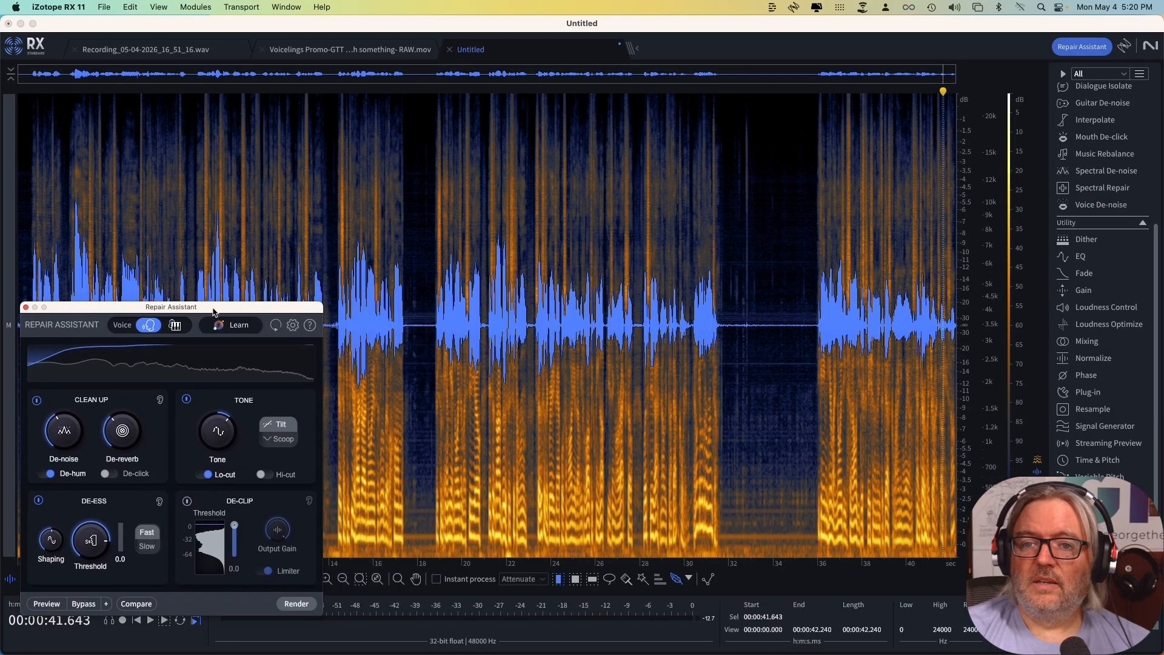
left_click(26, 308)
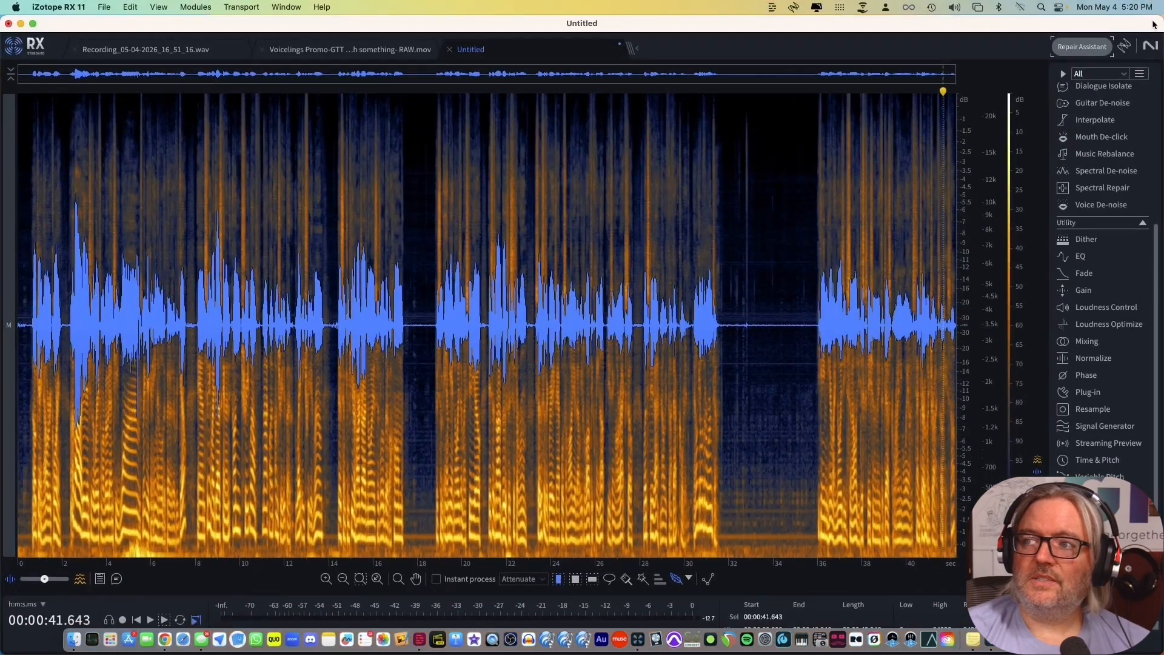
left_click_drag(1161, 21, 375, 15)
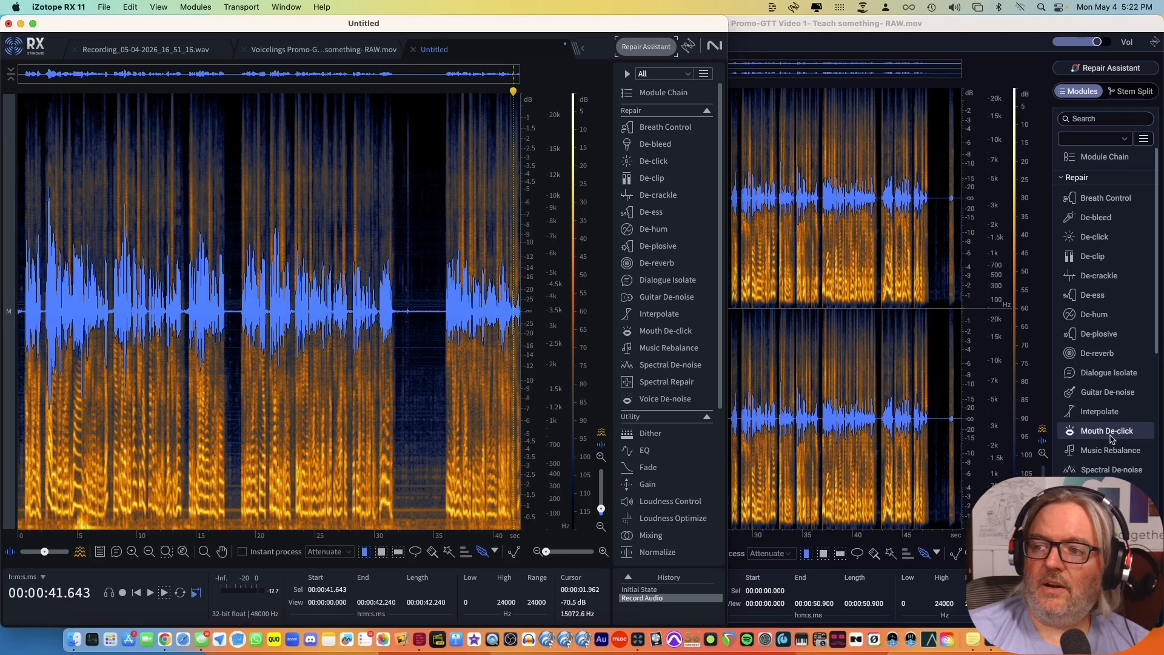
Examine the Repair, Utility and Measurements modules in RX 12 and RX 11 to compare what each version offers.
scroll(1110, 436, "down", 3)
scroll(1111, 462, "up", 3)
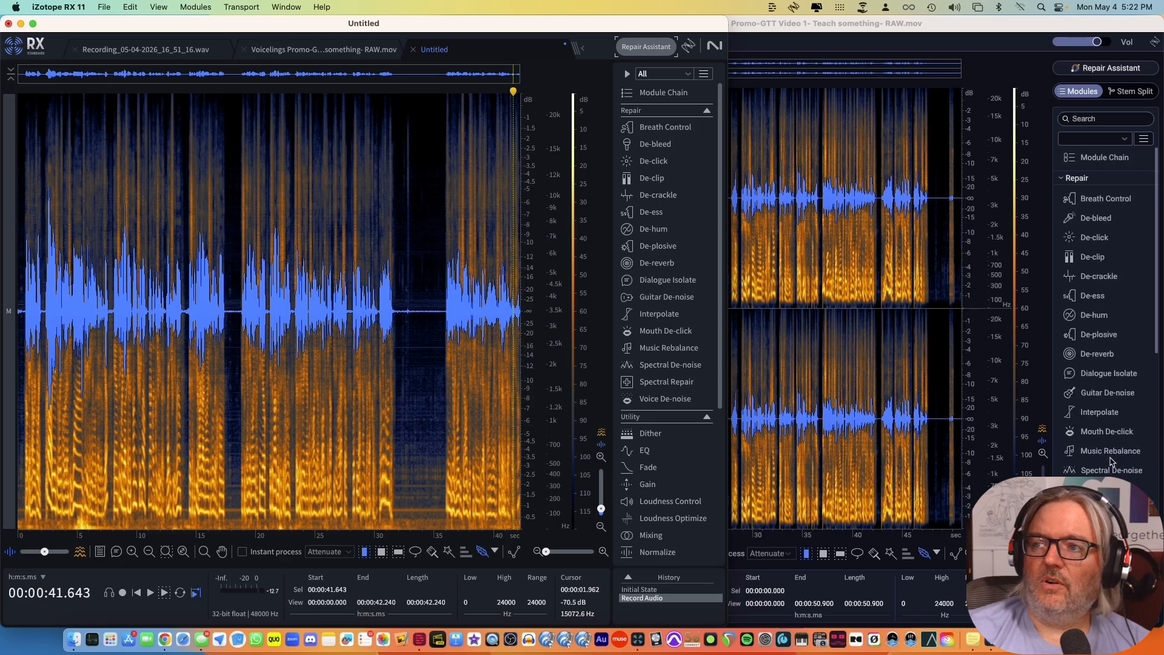
scroll(1111, 461, "down", 3)
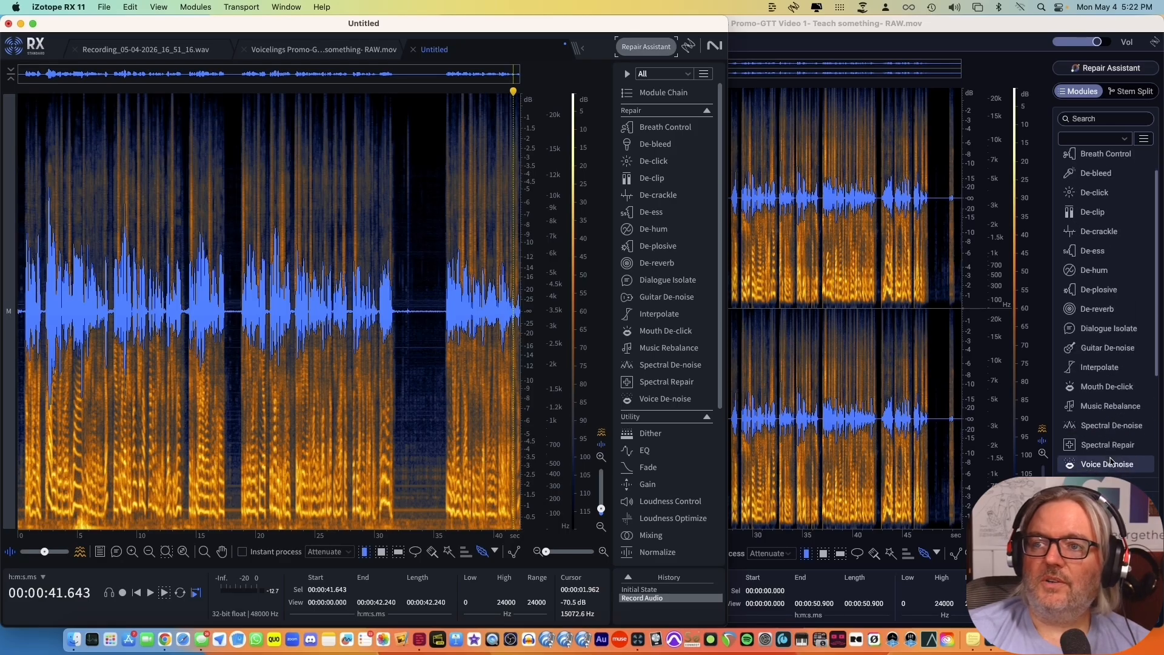
scroll(1110, 461, "down", 12)
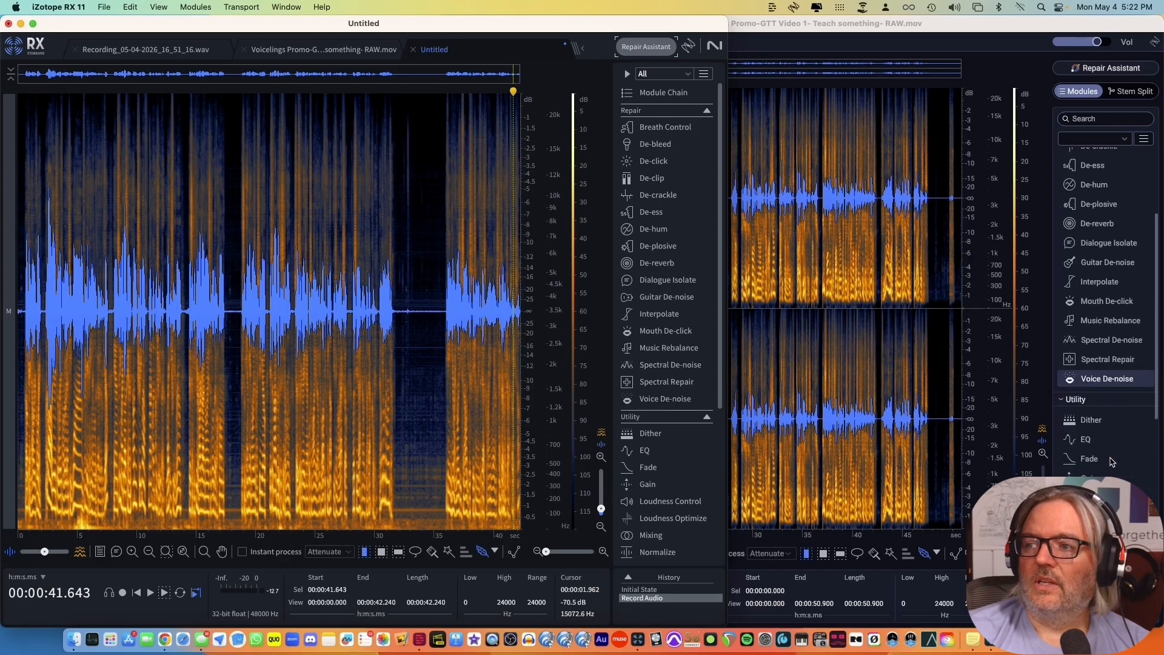
scroll(1112, 462, "down", 7)
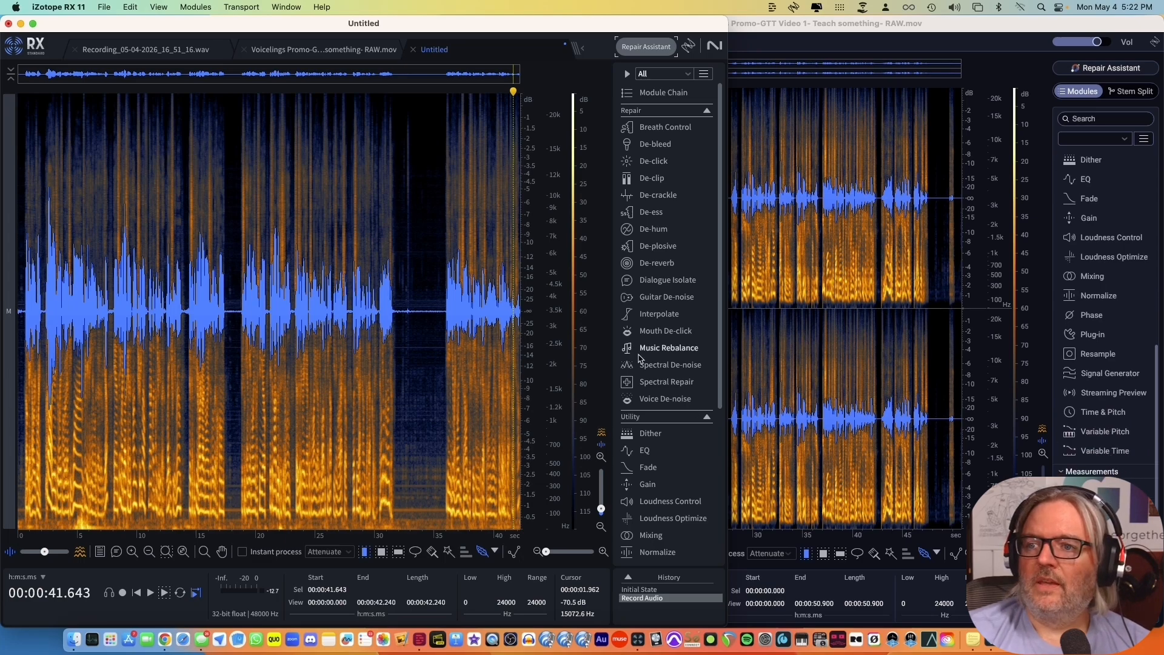
scroll(654, 365, "down", 2)
scroll(654, 364, "down", 12)
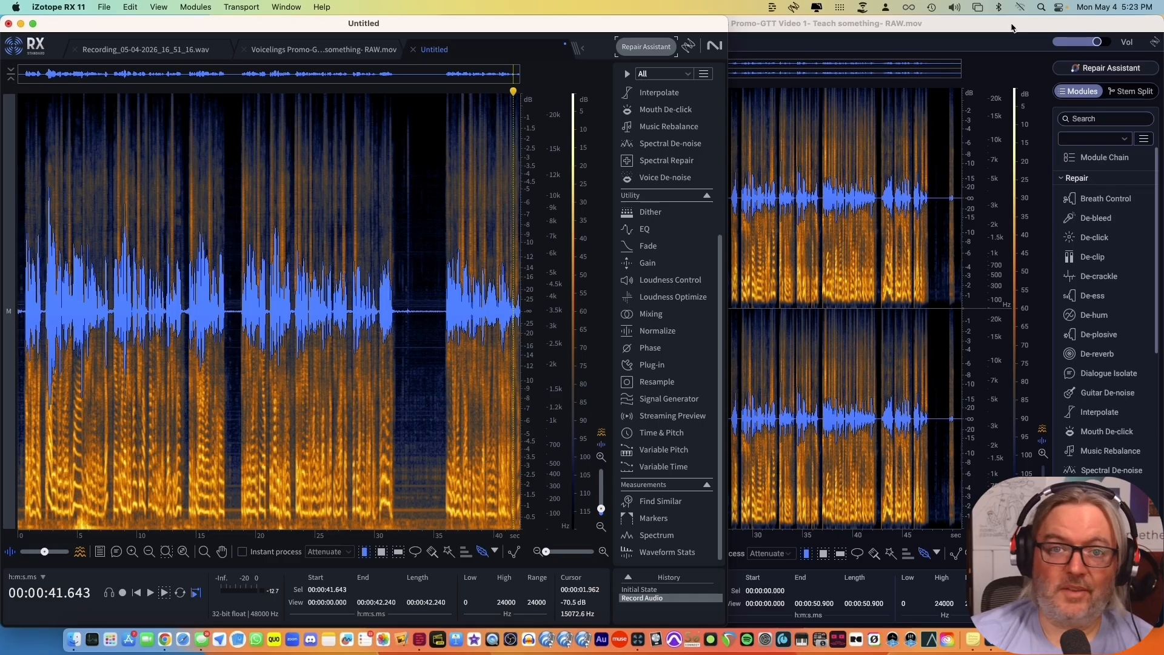
key("ctrl+Up")
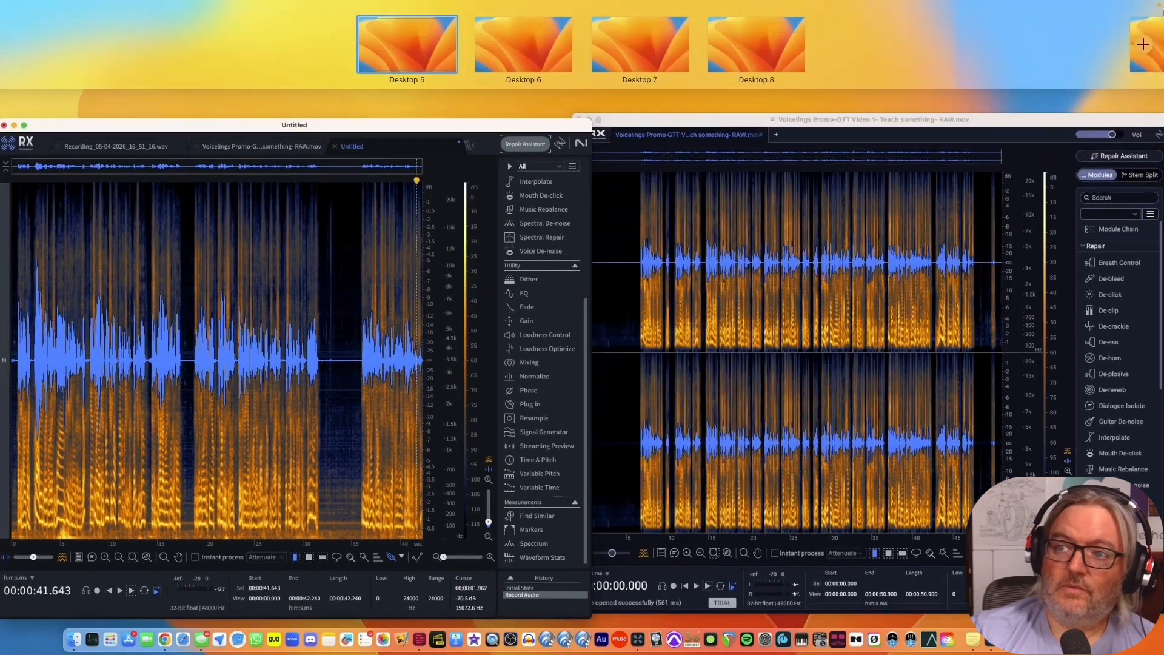
key("ctrl+Up")
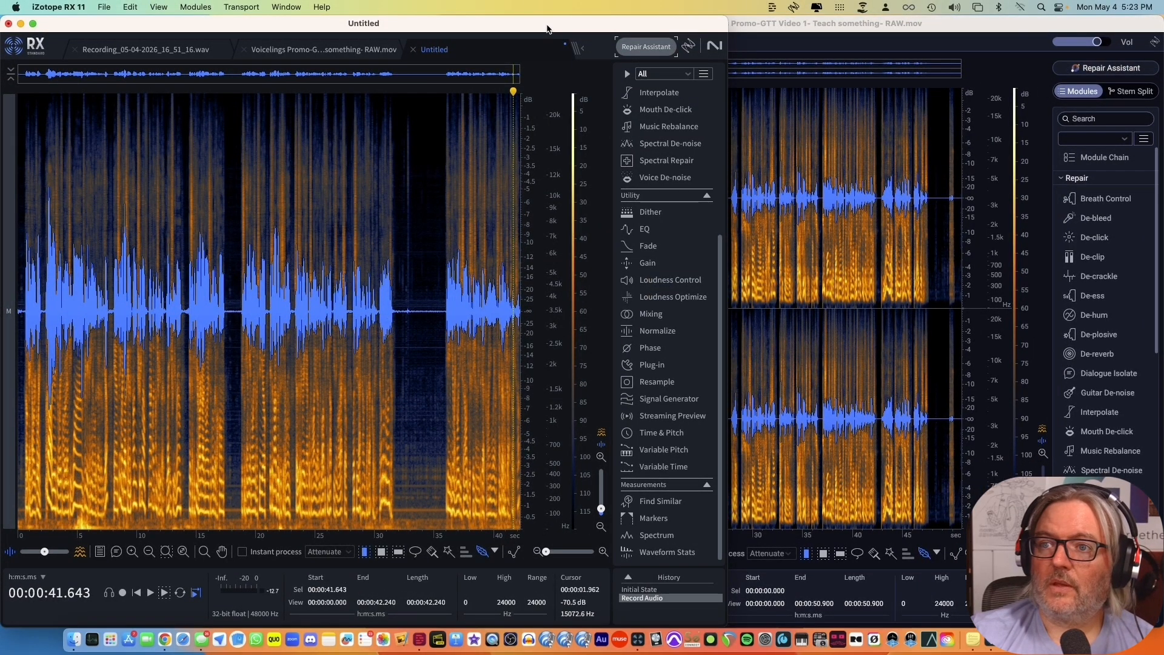
Reopen Repair Assistant in RX 11 and preview the current repair settings from the beginning of the recording.
left_click(653, 45)
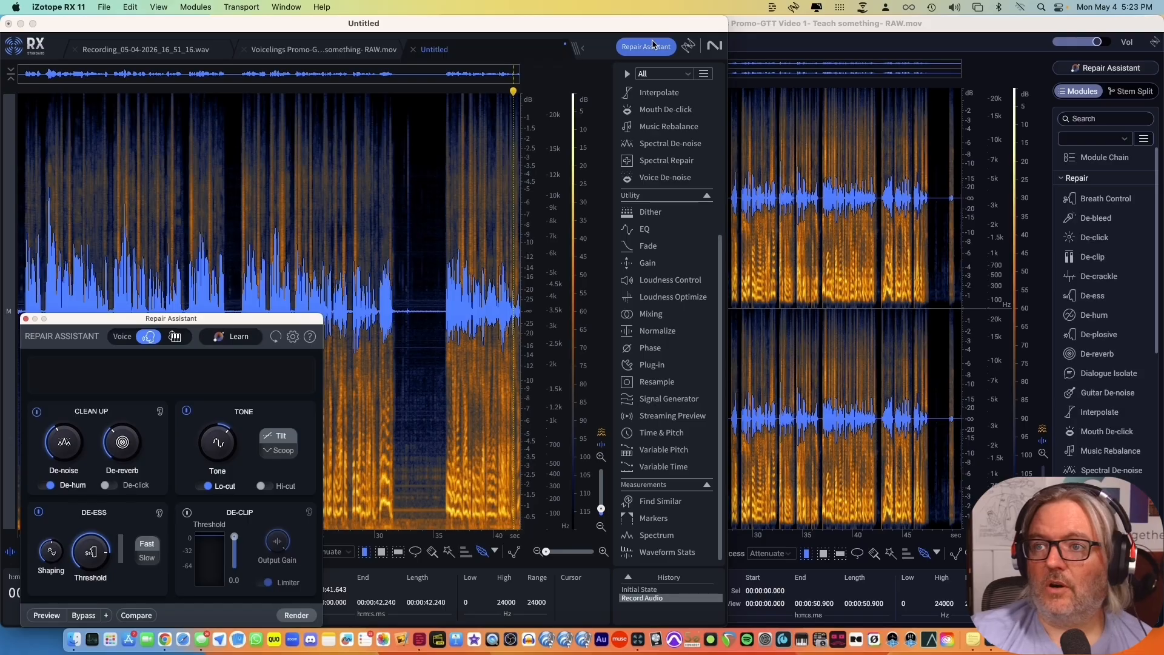
left_click(20, 244)
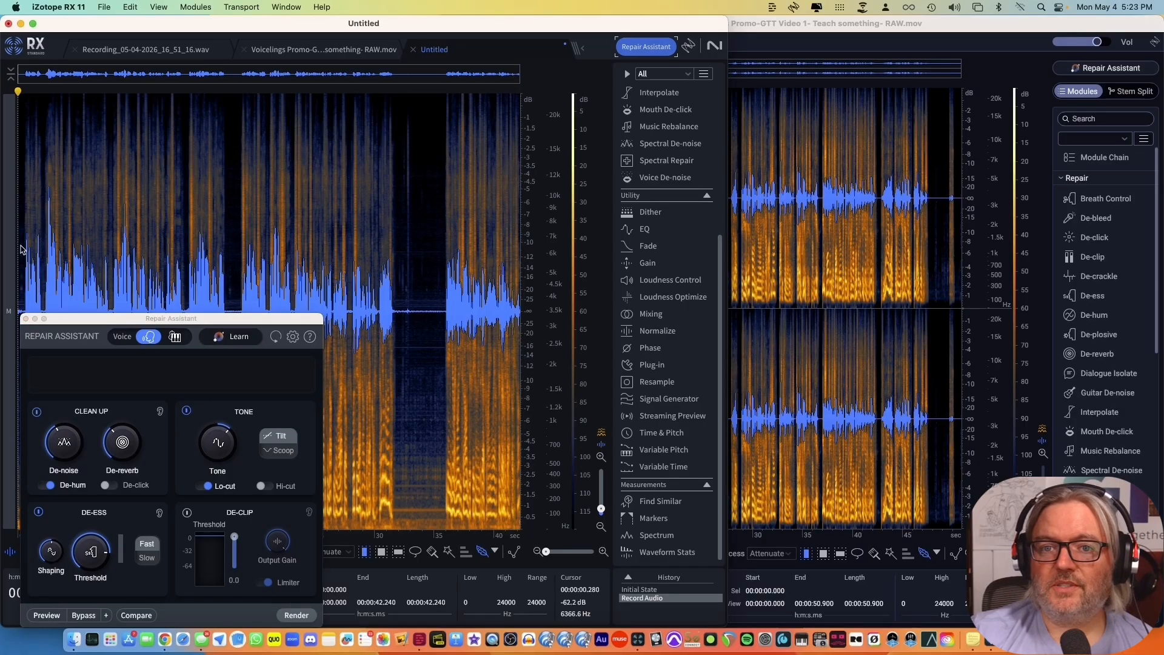
left_click(52, 617)
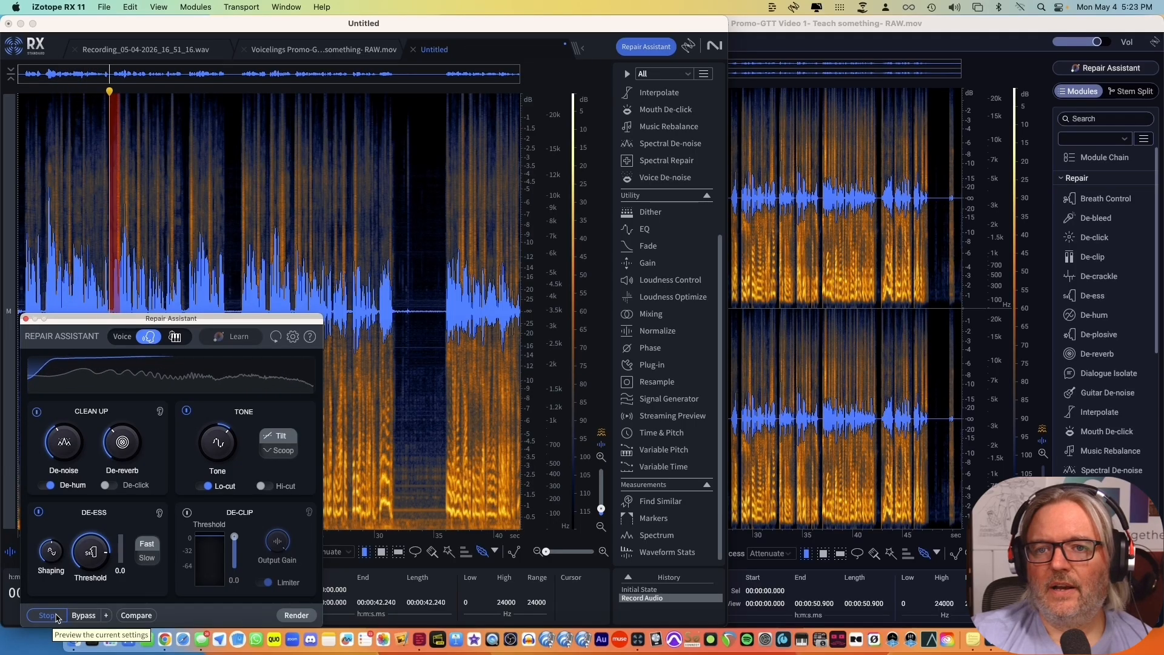
left_click(56, 616)
Switch to RX 12, have Repair Assistant learn from the Voicelings Promo file, and move its window aside.
left_click(937, 79)
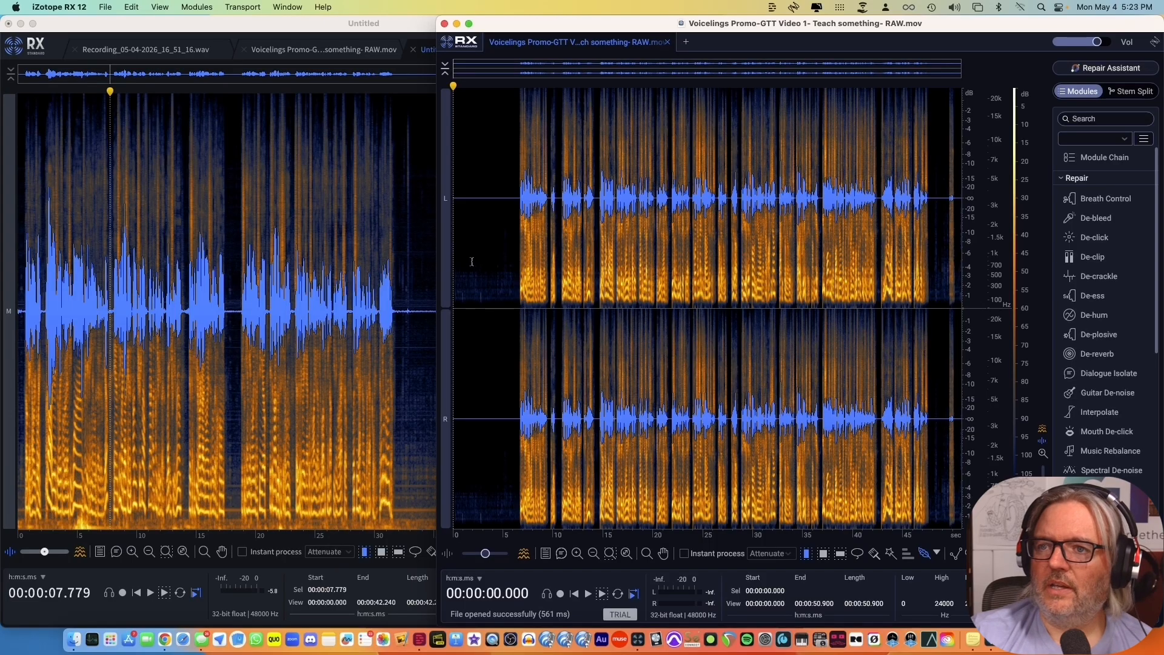
left_click(1105, 67)
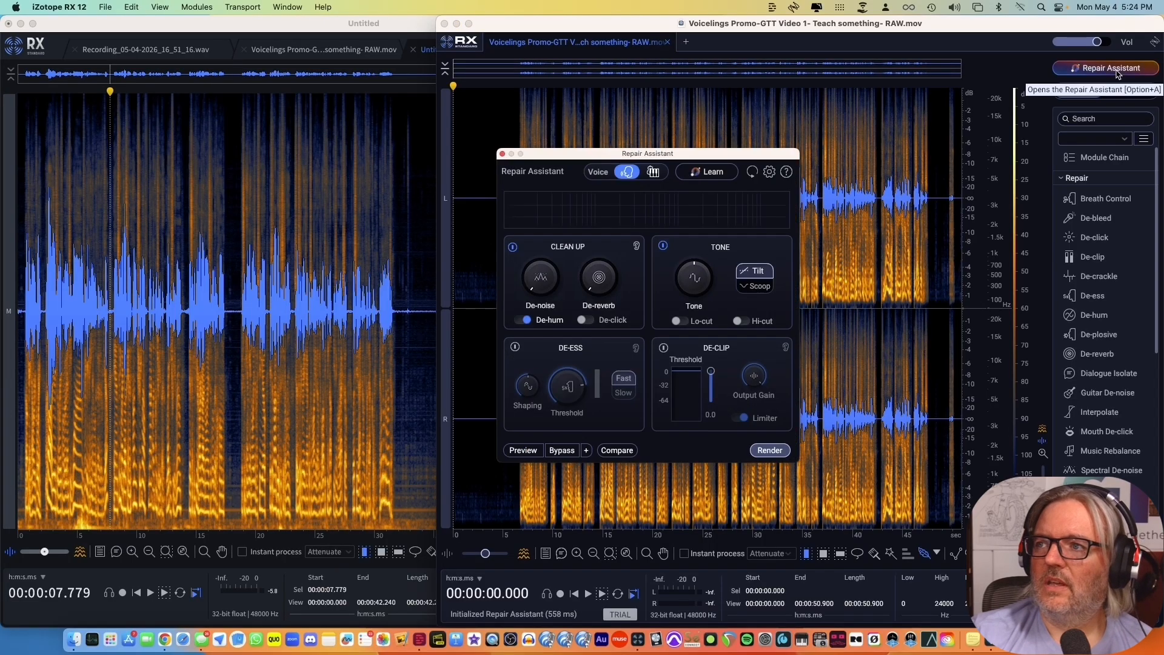
left_click(715, 176)
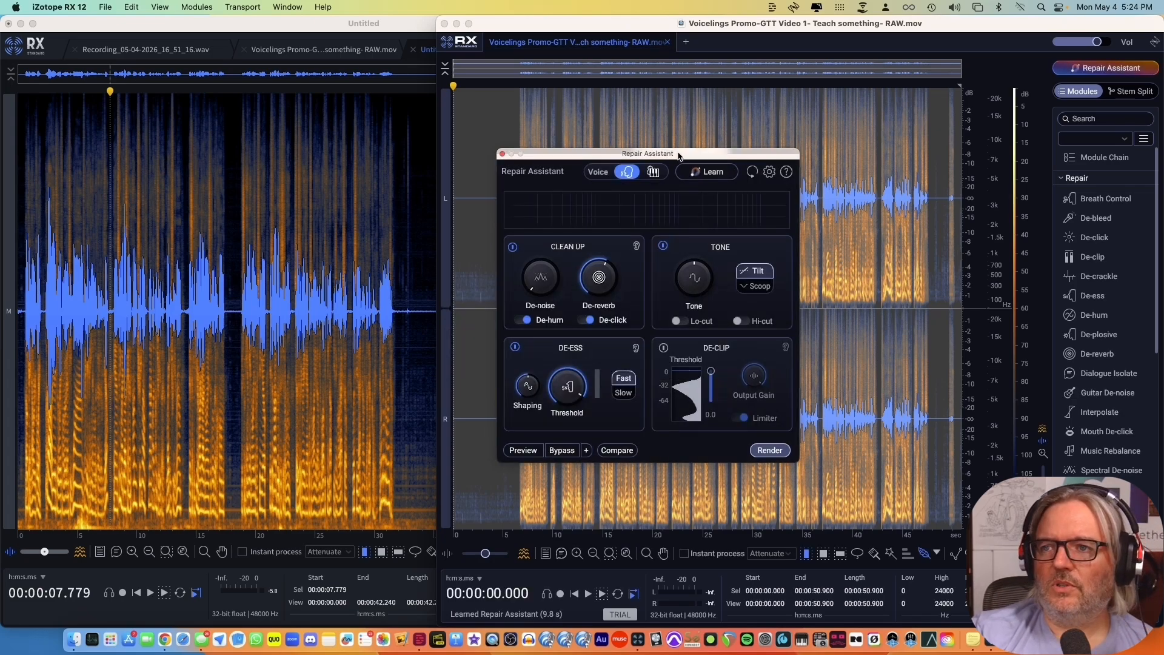
left_click_drag(681, 154, 770, 134)
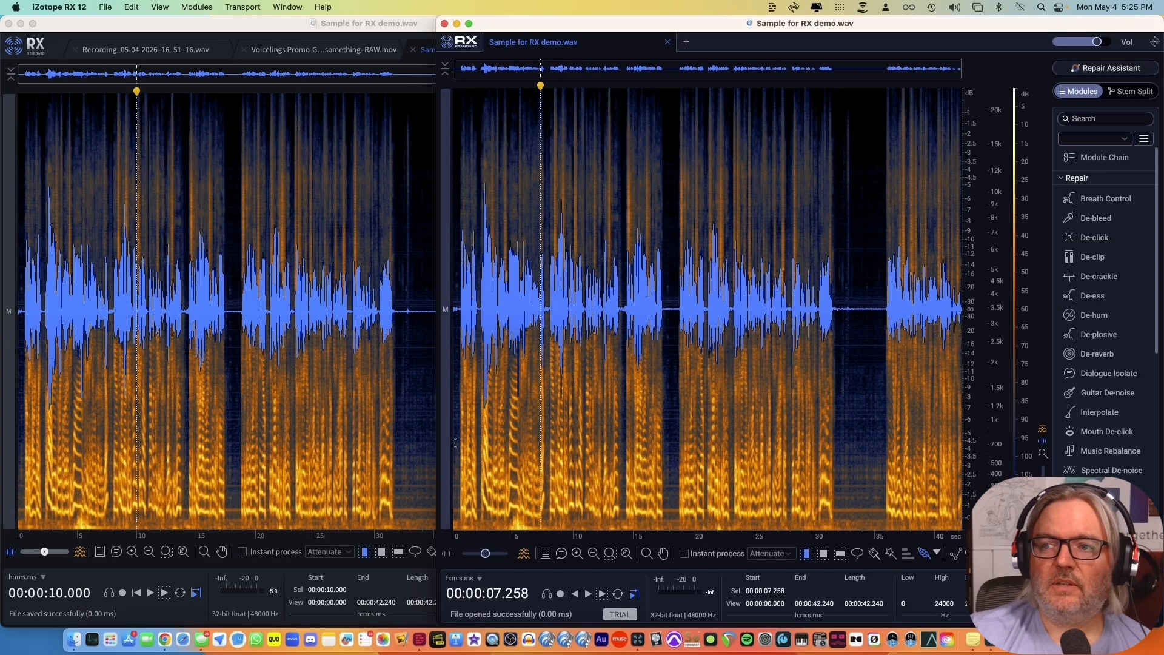
Open Repair Assistant in RX 12 and have it learn the voice repair settings for Sample for RX demo.wav.
left_click(1109, 68)
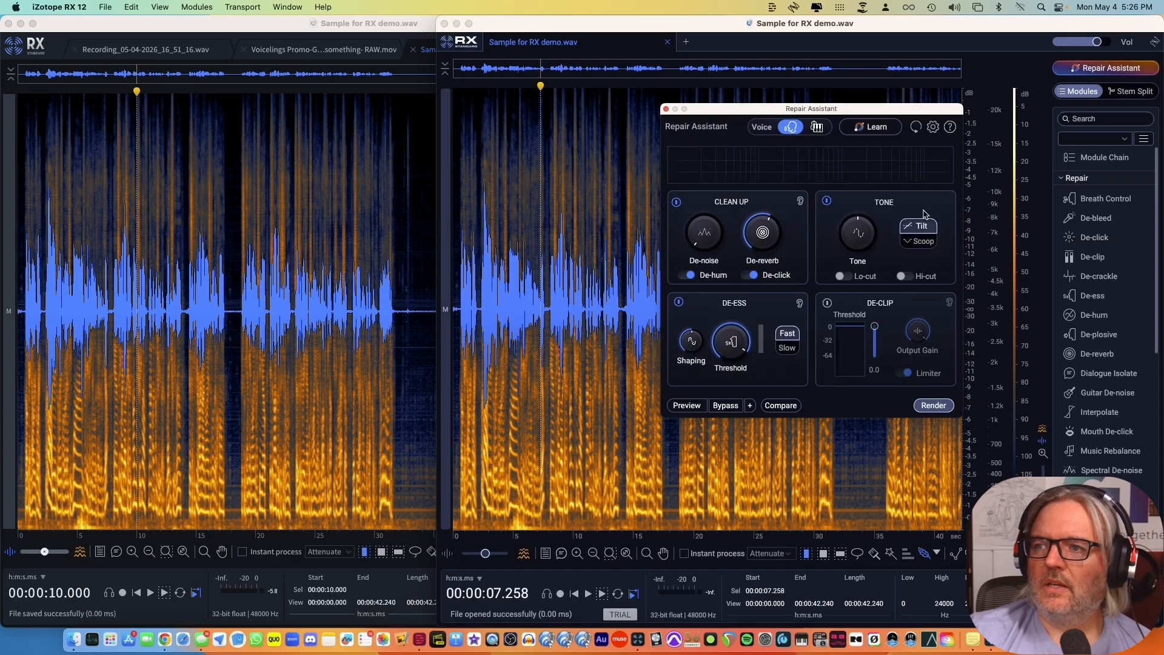
left_click(879, 127)
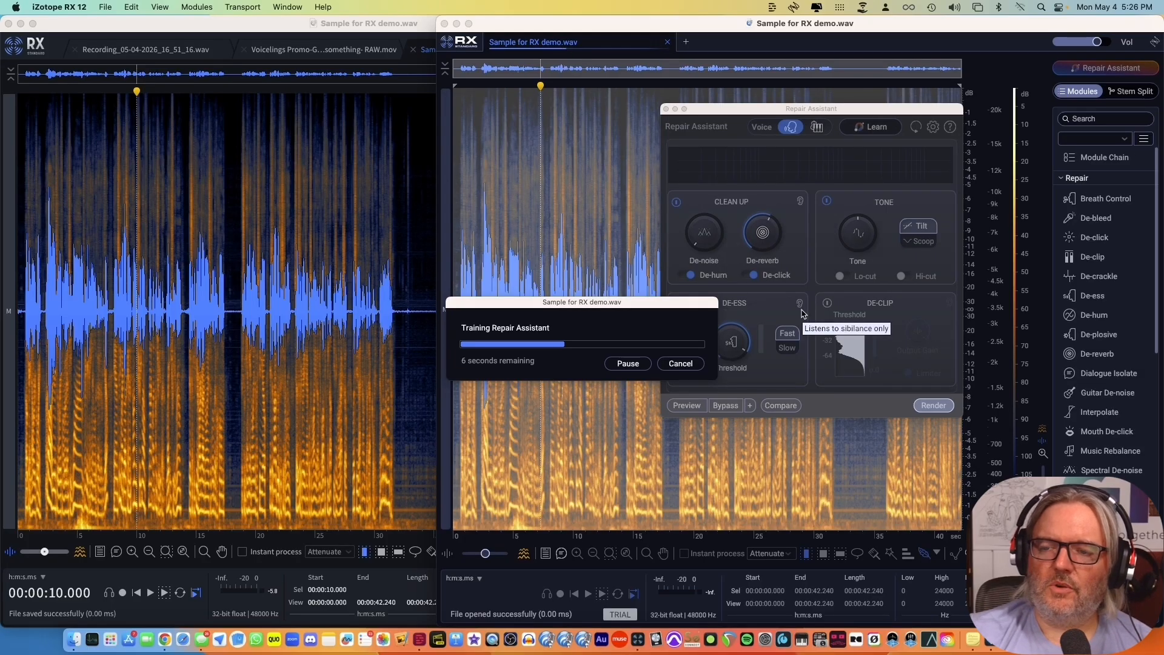
Switch to RX 11 and move its Repair Assistant up over the upper part of the spectrogram.
left_click(205, 309)
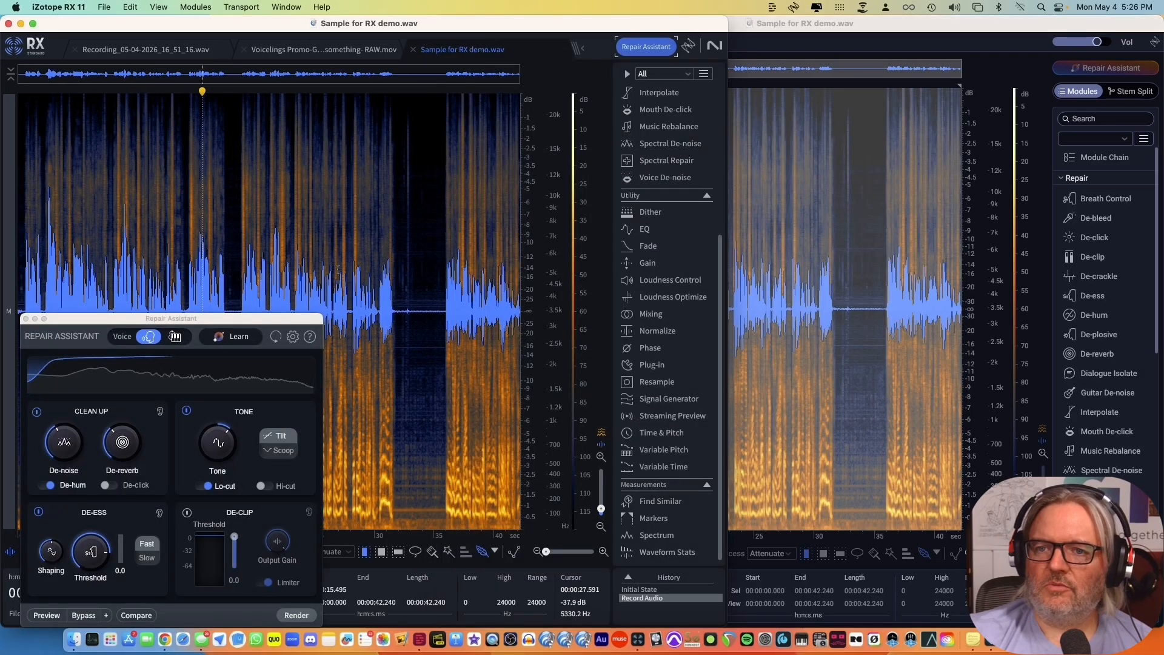
left_click_drag(280, 320, 283, 95)
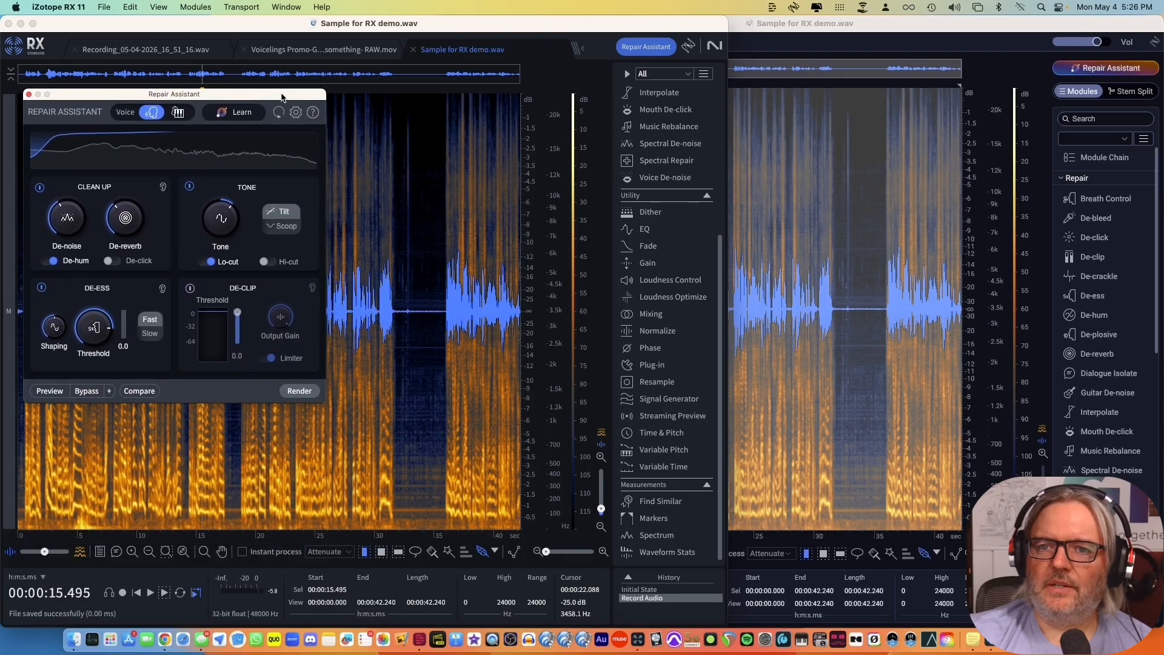
Switch back and forth between RX 11 and RX 12 to compare the Repair Assistant settings each learned, ending in RX 12.
left_click(811, 24)
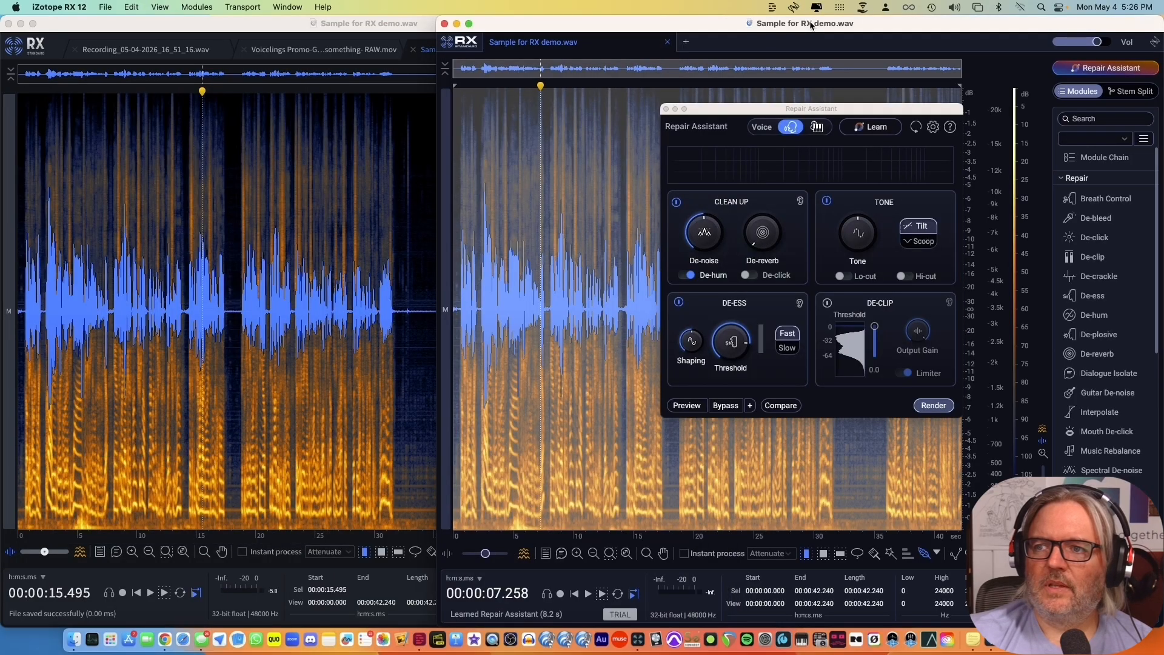
left_click(385, 28)
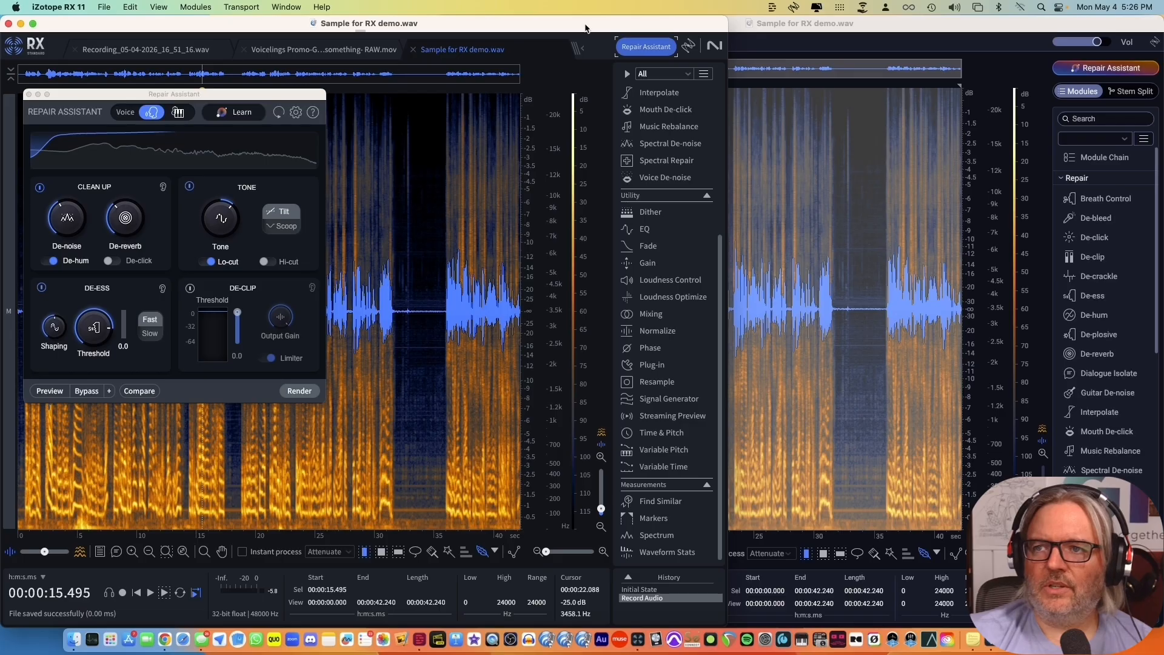
left_click(788, 24)
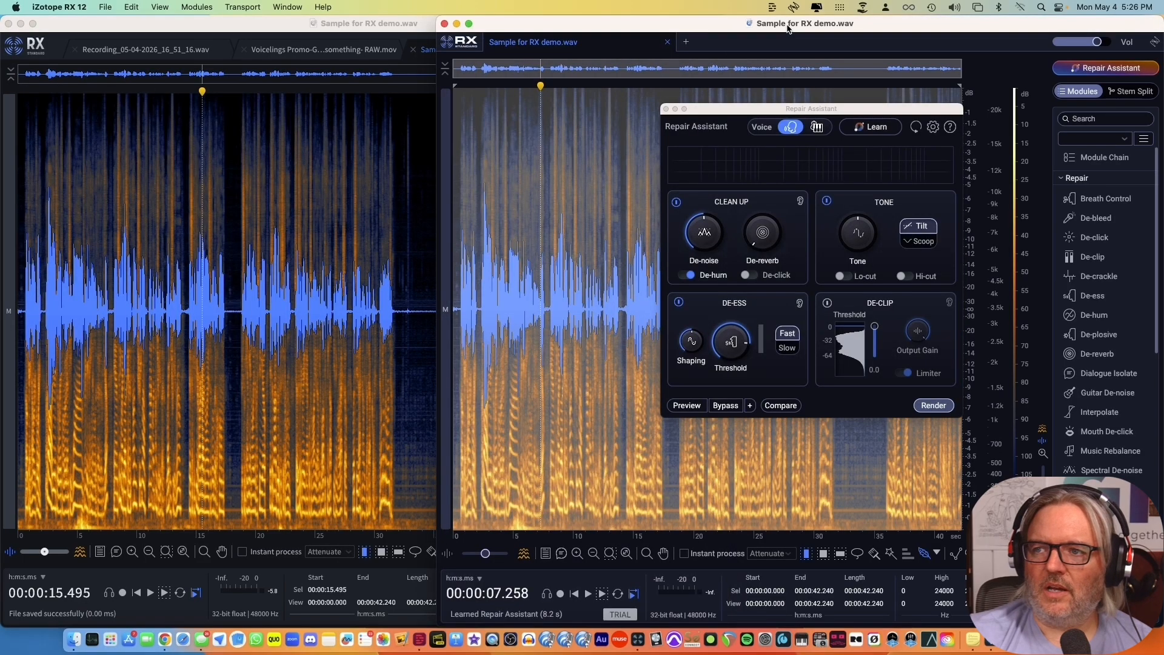
left_click(401, 28)
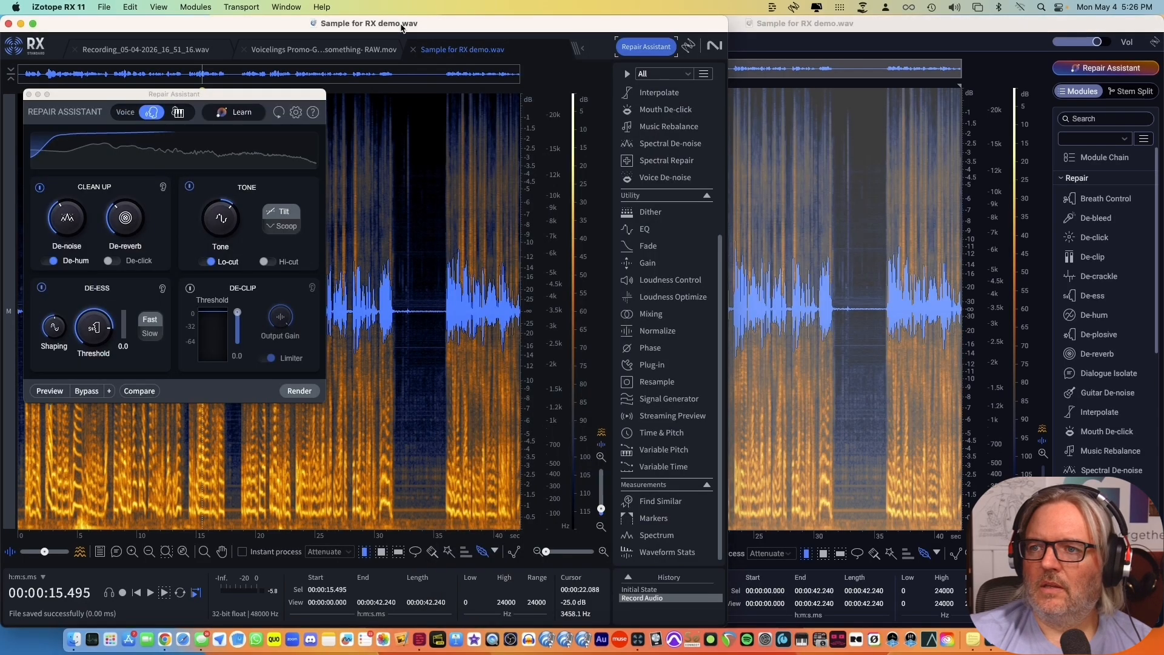
left_click(793, 27)
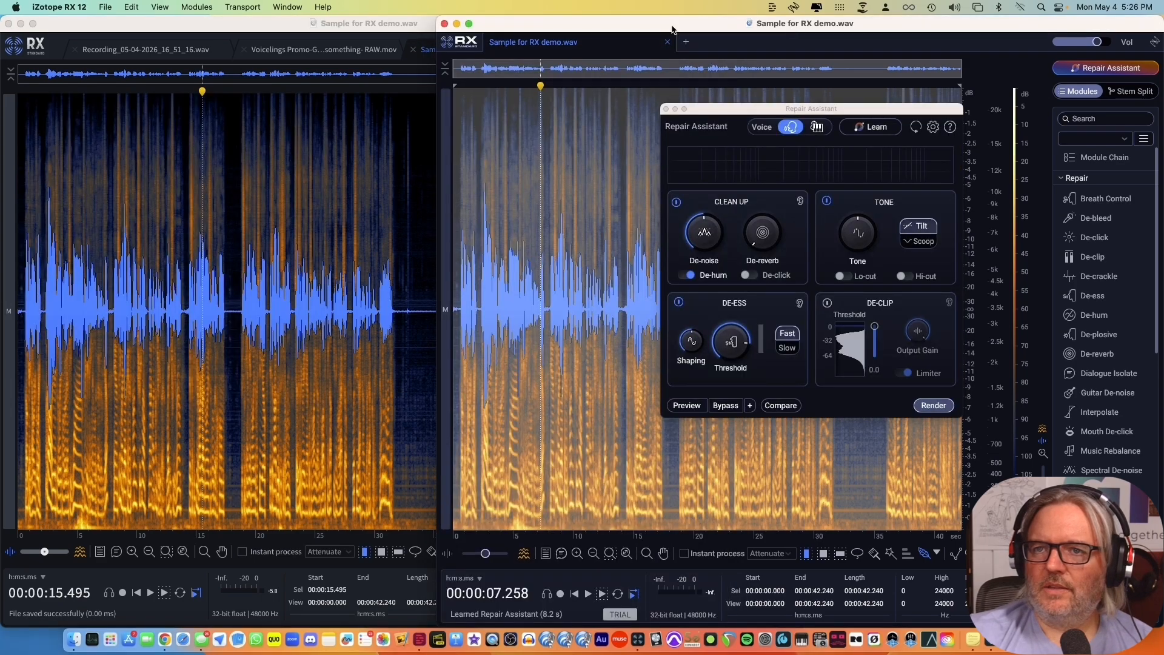
left_click(418, 28)
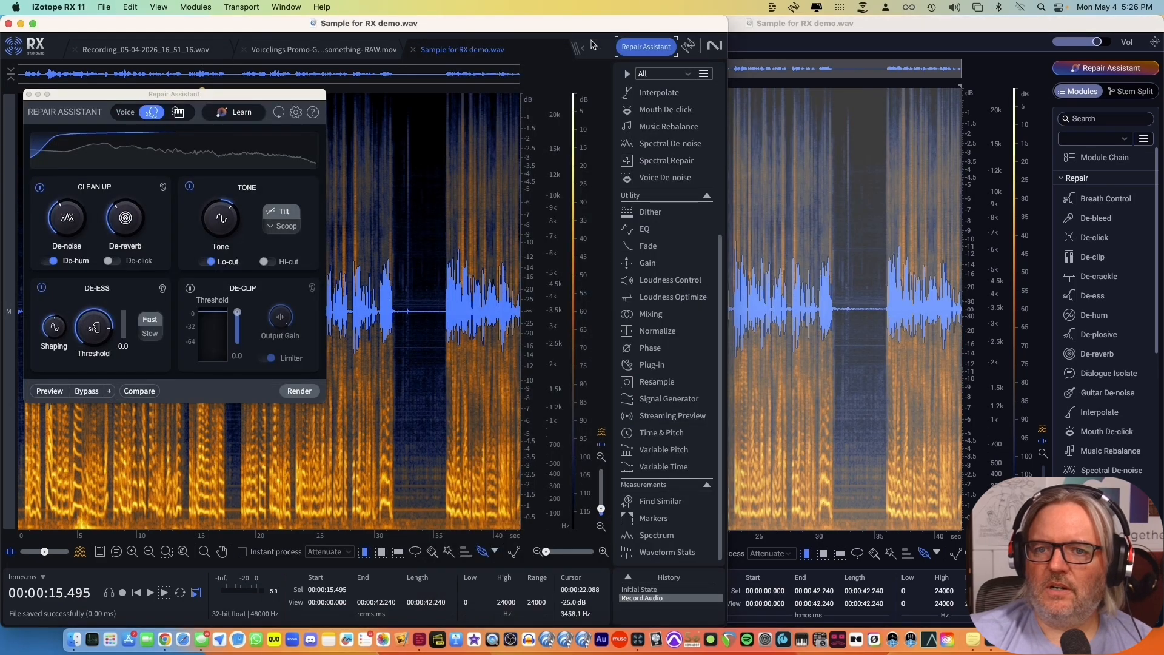
left_click(763, 26)
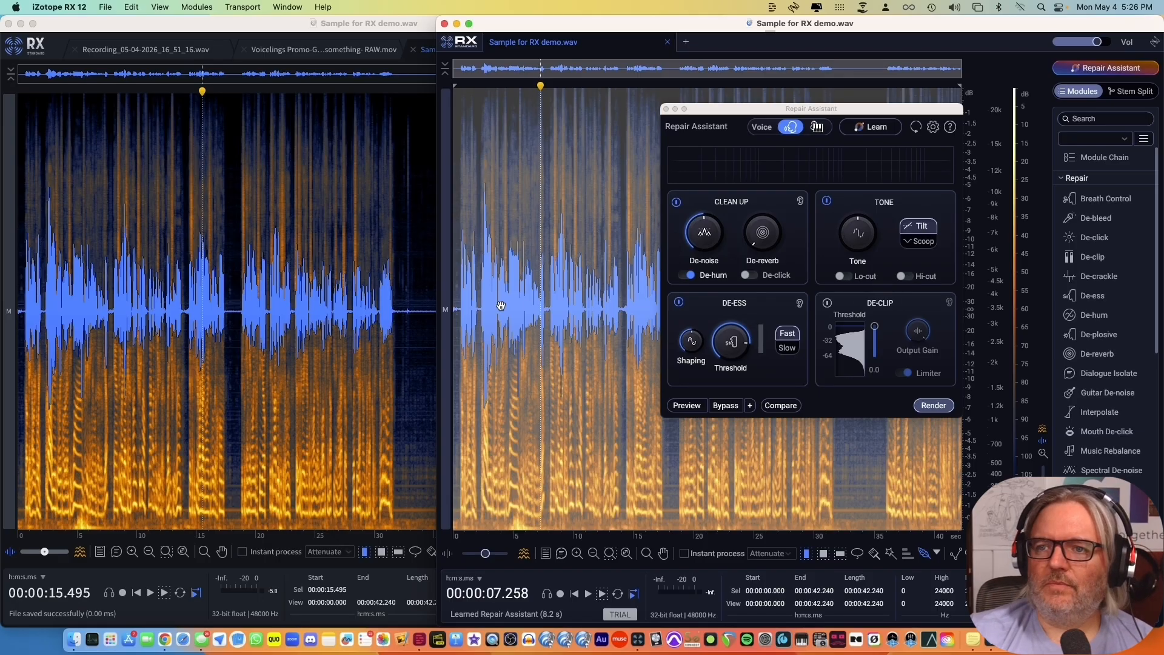
Preview the repair settings from the start of the recording in RX 12 and set De-reverb to 40 %.
left_click(458, 292)
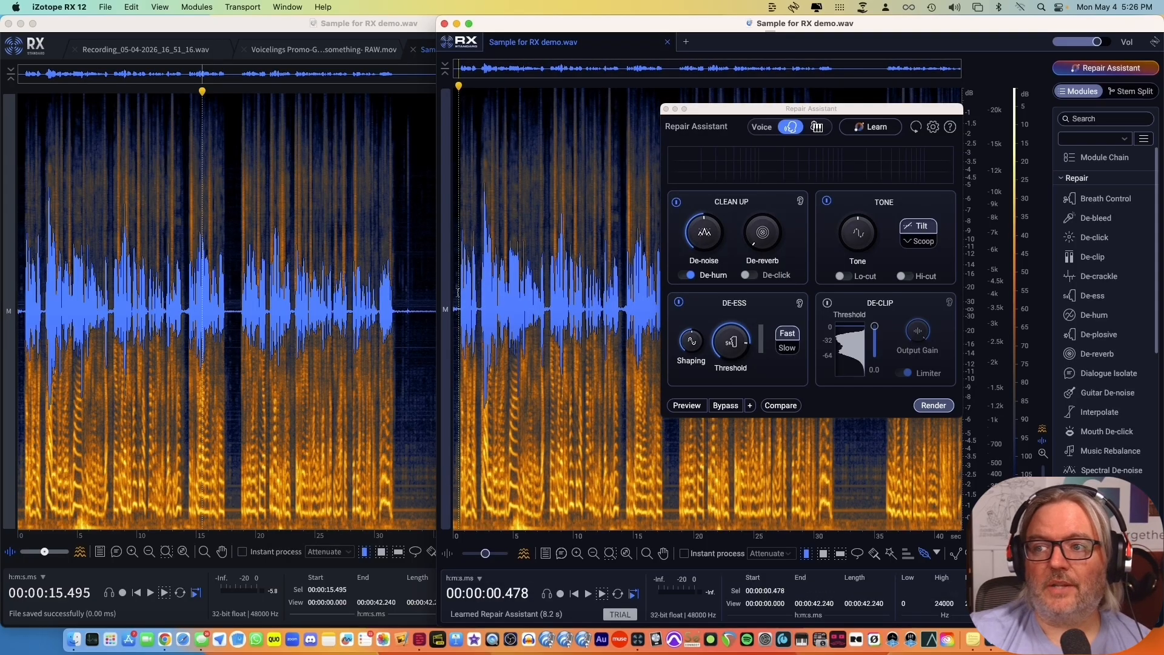
left_click(687, 406)
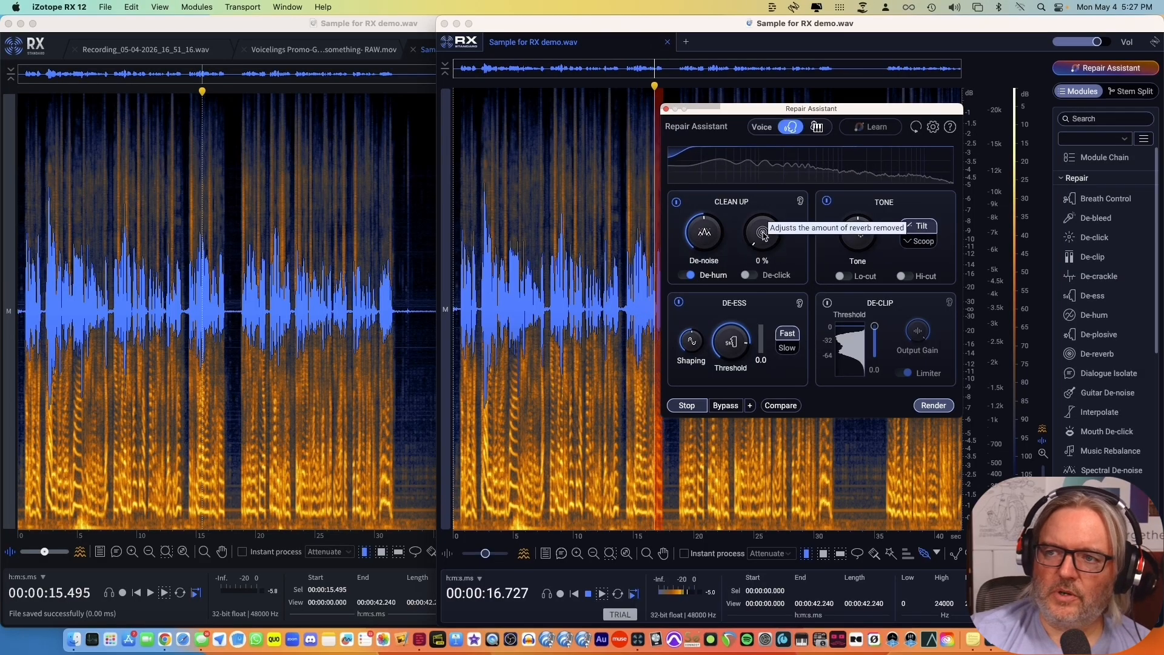
left_click_drag(762, 231, 772, 178)
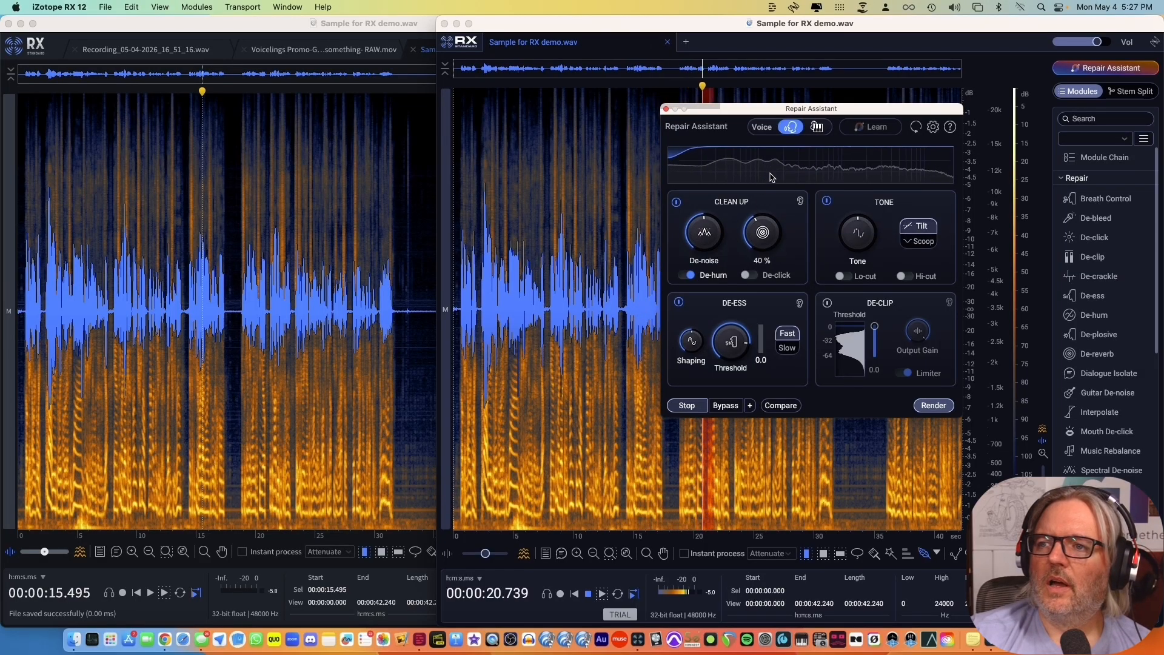
Set Tone to 33 % and enable Lo-cut, toggling it off and on to hear its effect during the preview.
left_click_drag(863, 240, 866, 215)
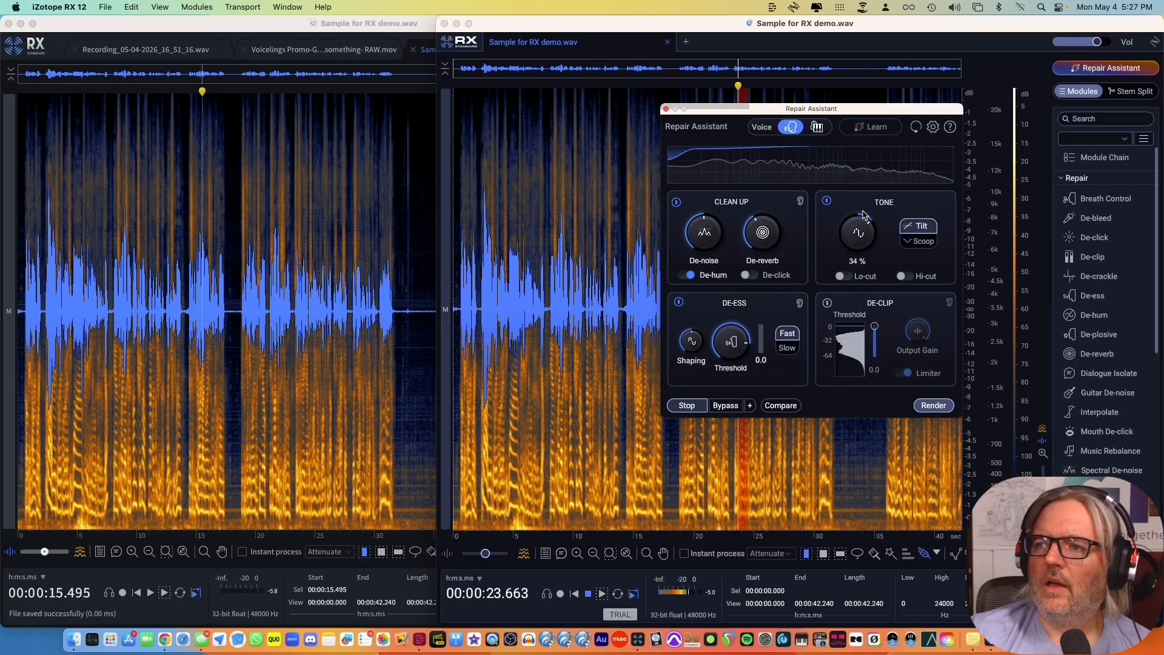
left_click(844, 277)
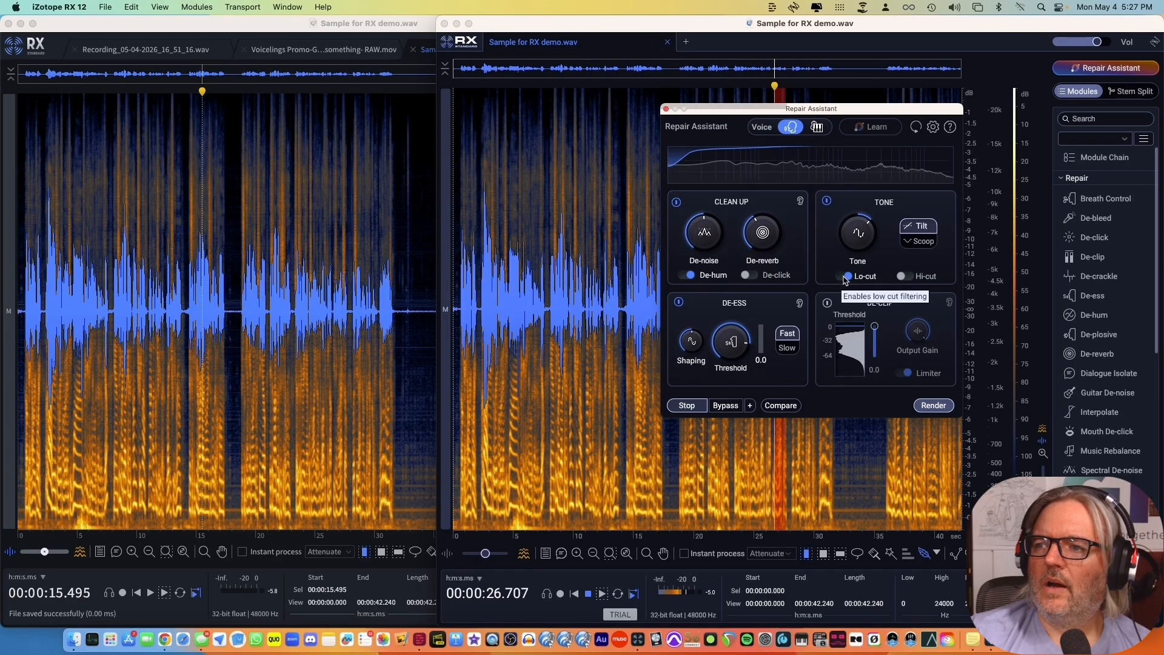
left_click(842, 278)
left_click(843, 277)
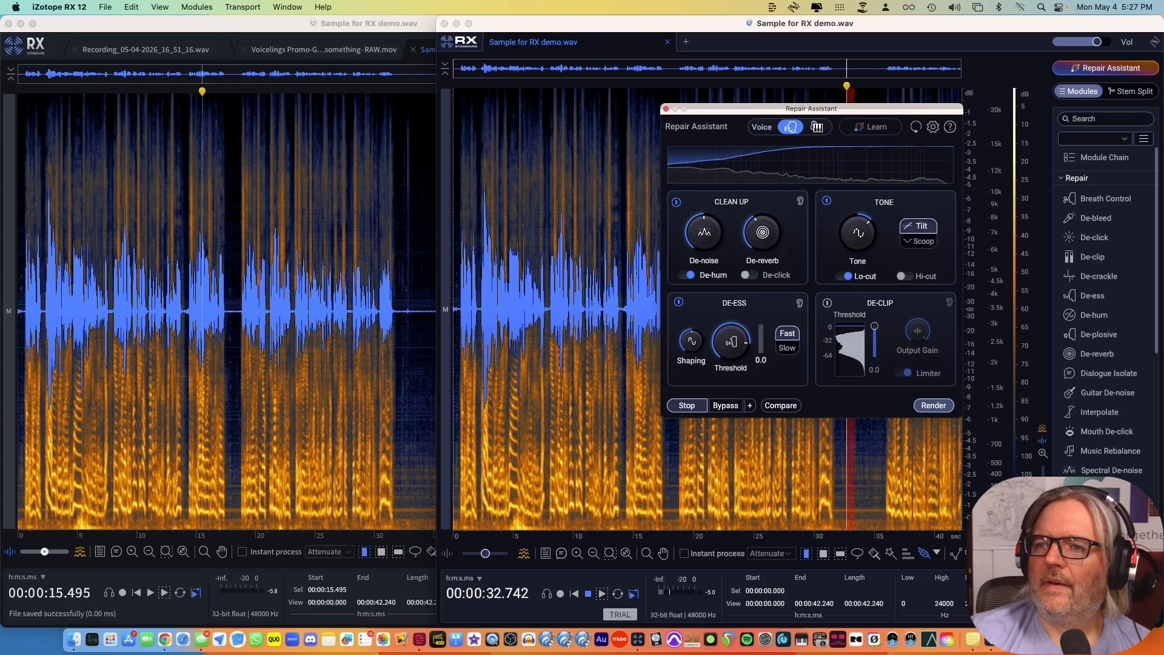
Enable De-click, preview the adjusted RX 12 settings from the start of the recording, and stop the playback.
left_click(456, 308)
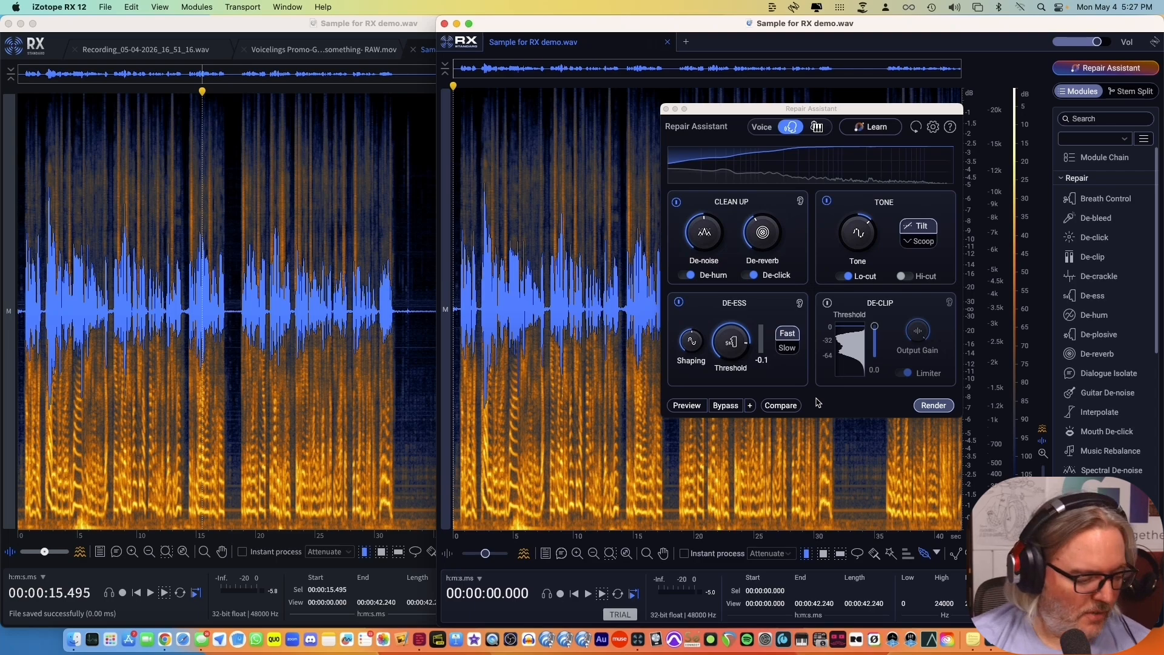
left_click(687, 406)
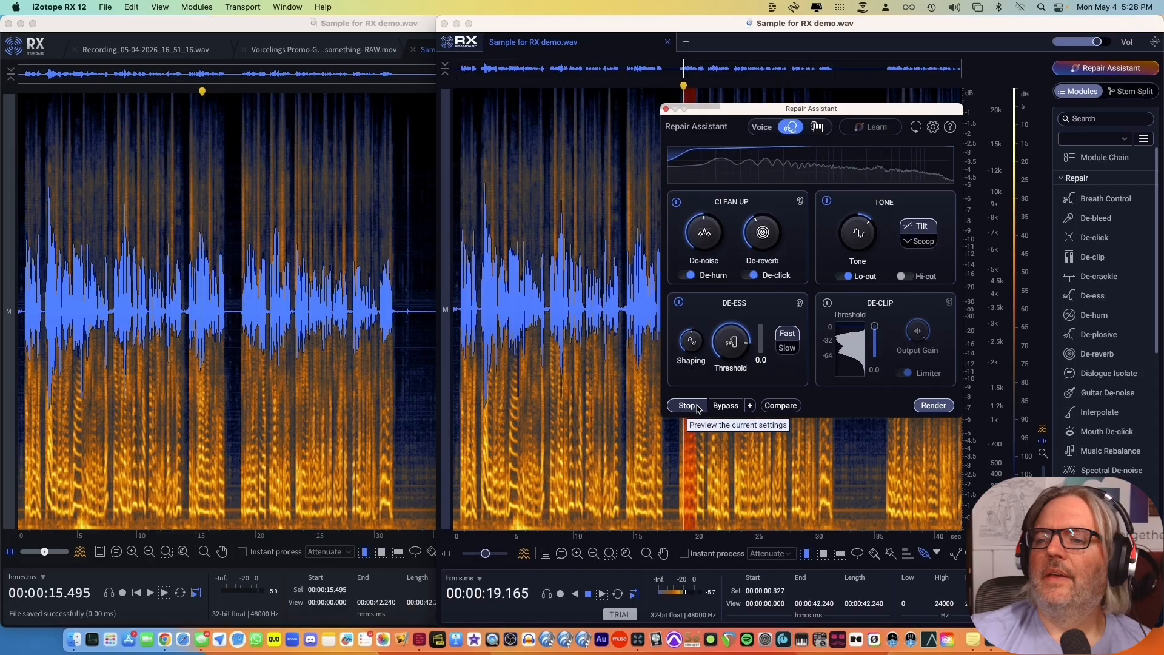
left_click(696, 406)
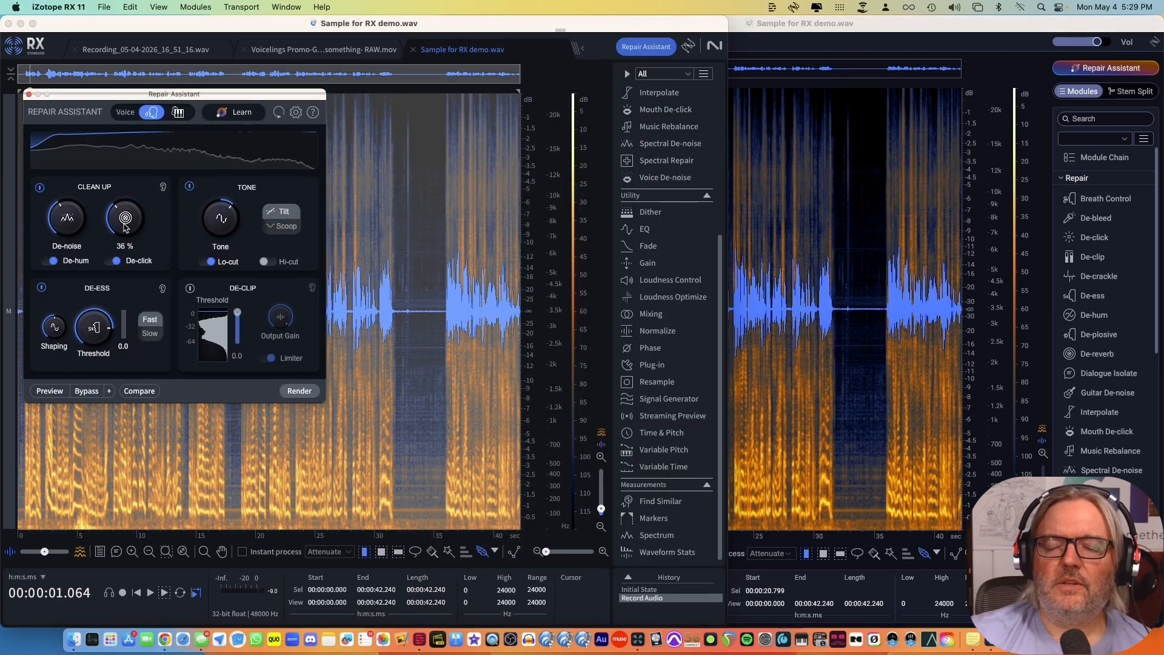
Check De-reverb in RX 11 and match the RX 12 Repair Assistant settings to it, setting Tone to 29 %.
left_click_drag(125, 227, 125, 220)
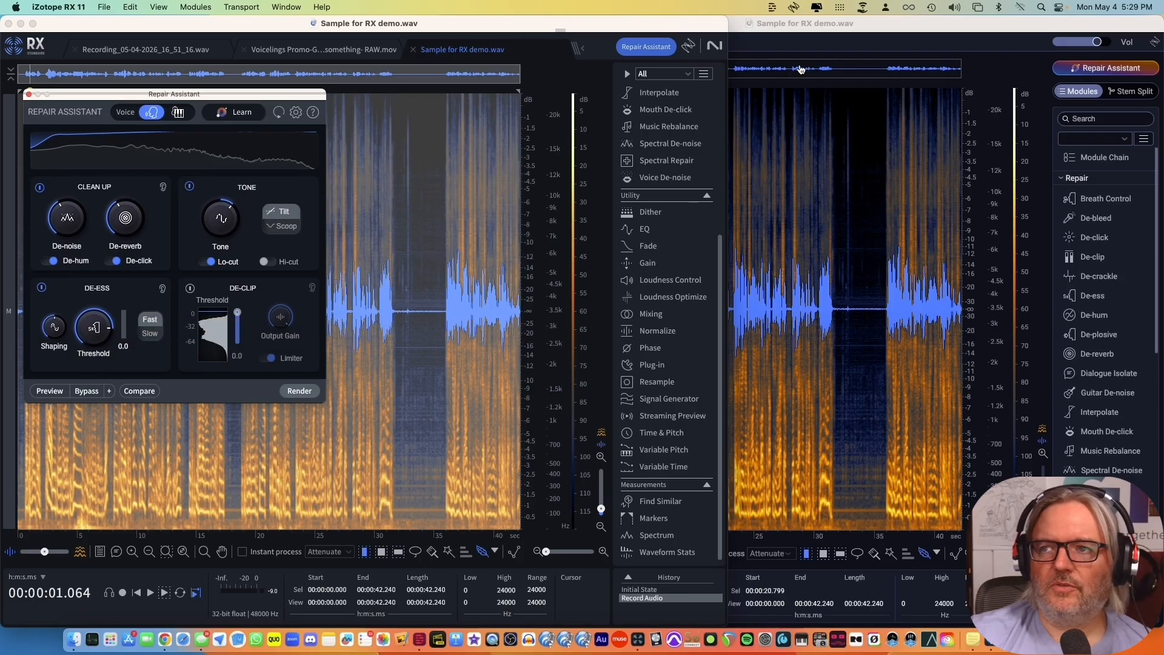
left_click(812, 31)
left_click(760, 247)
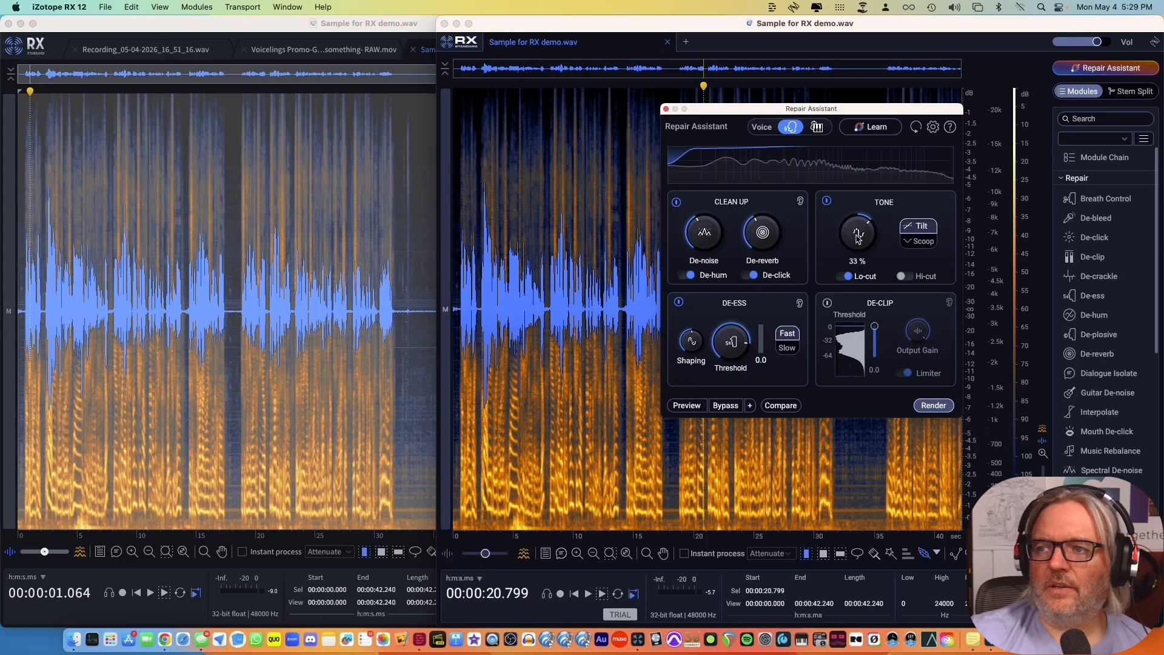
Preview the matched settings from the start of the recording in RX 12 and in RX 11, and stop the playback.
left_click(487, 285)
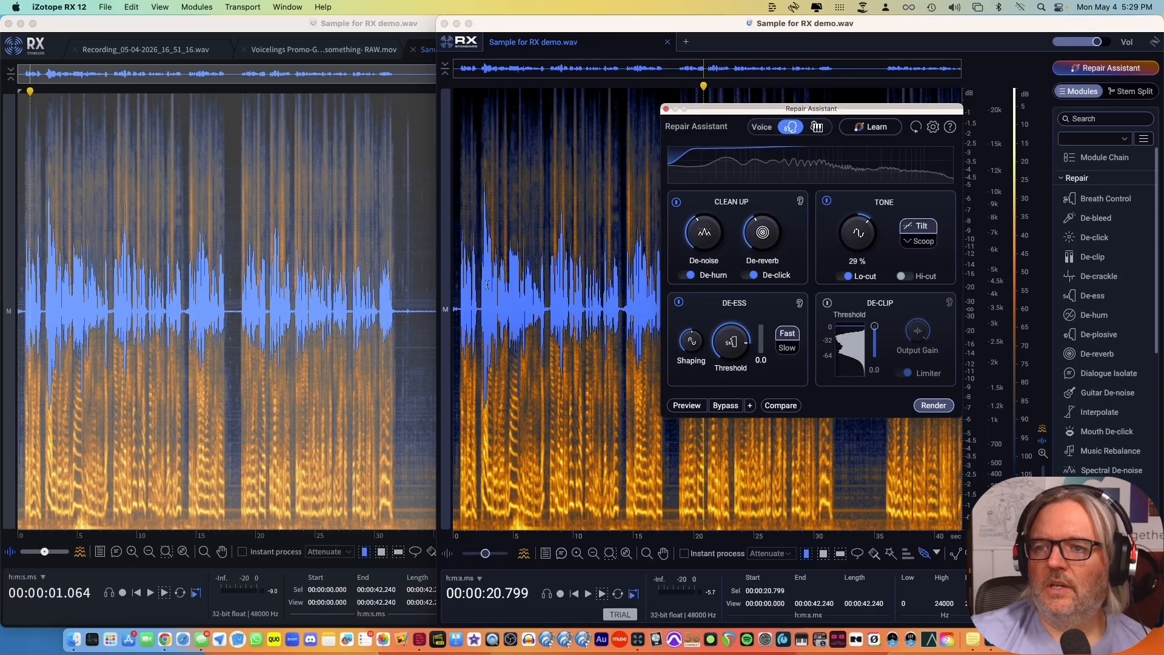
left_click(458, 282)
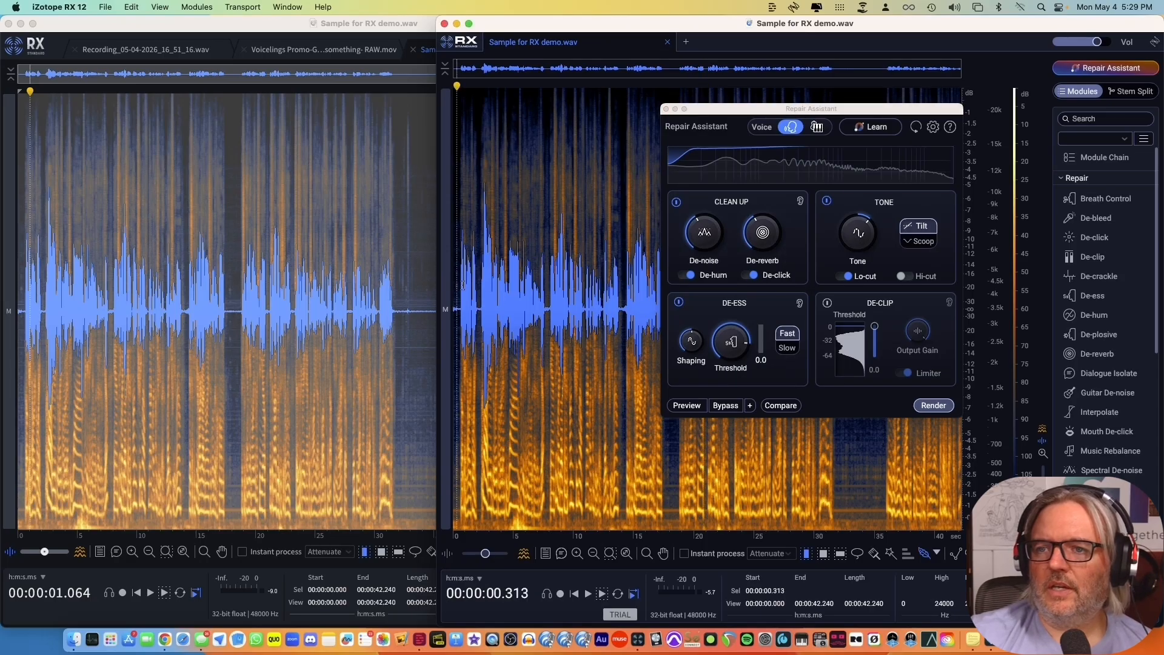
left_click(687, 405)
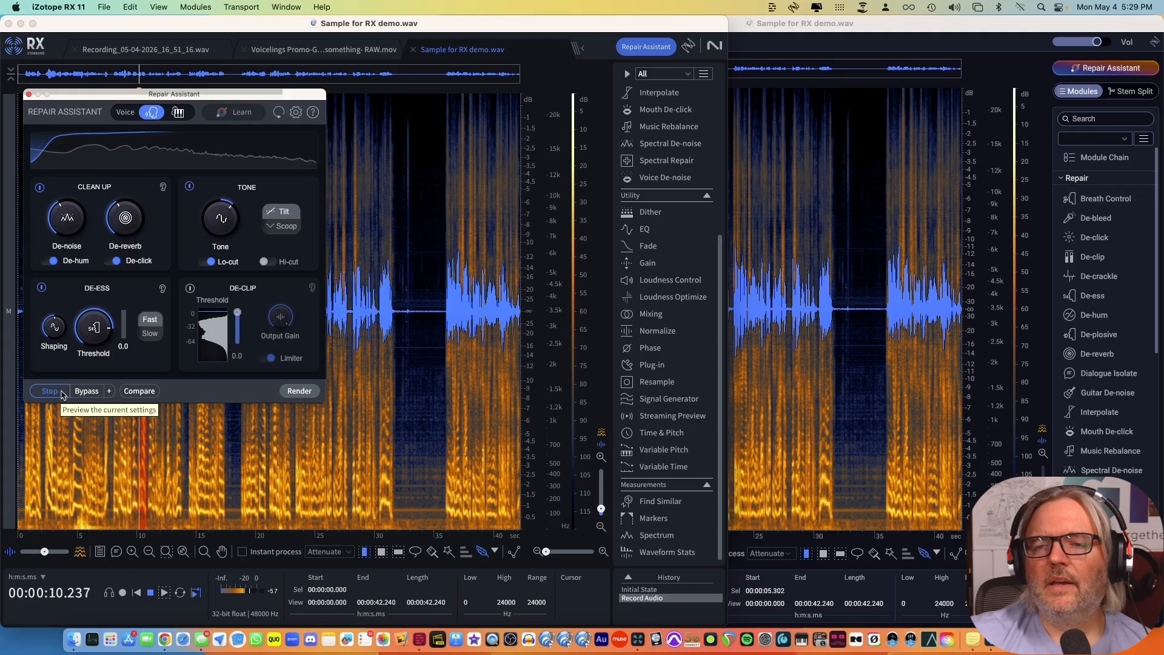
left_click(63, 395)
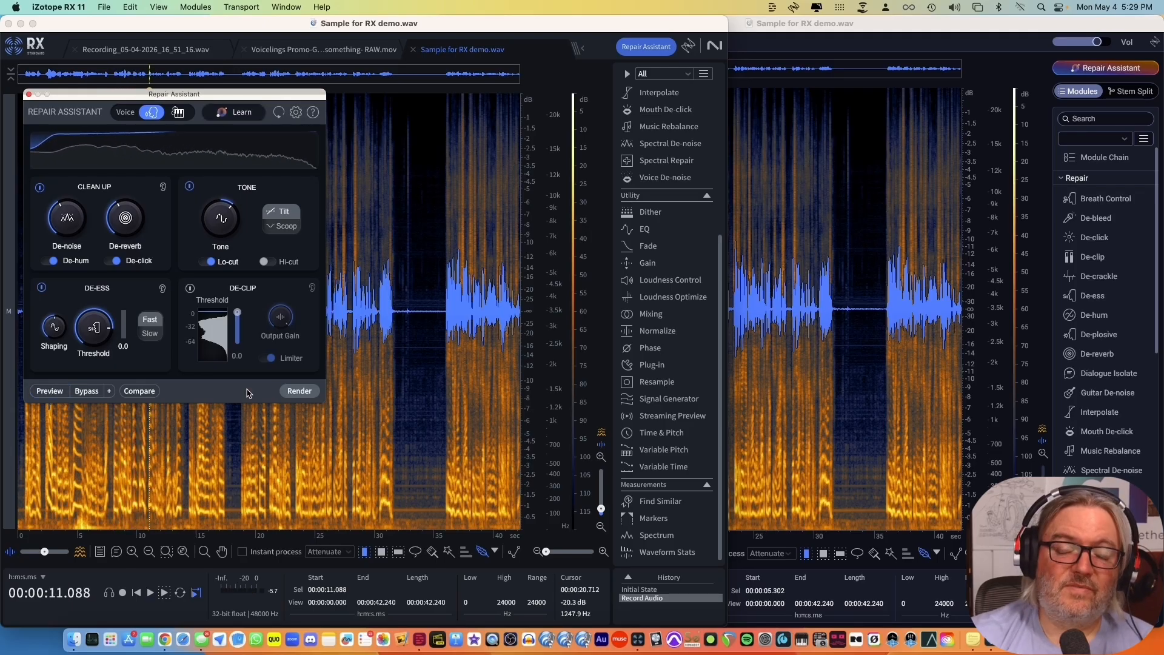